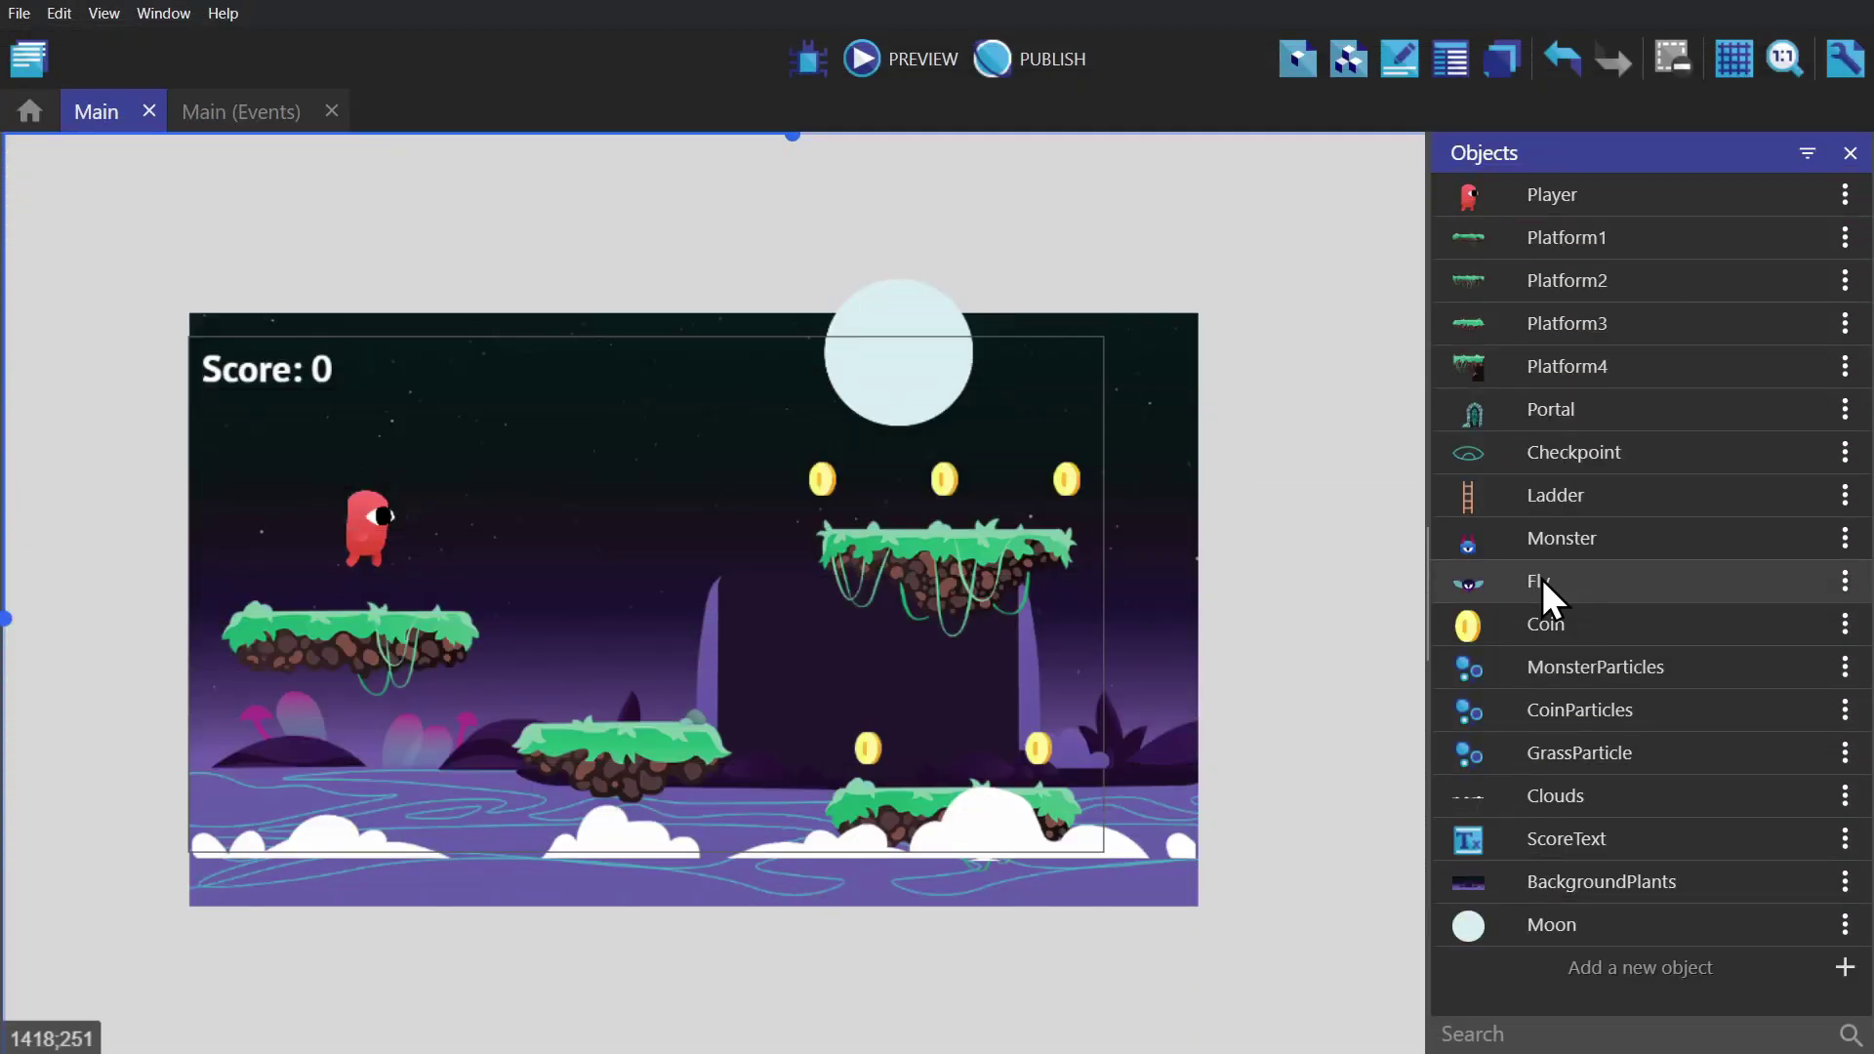
# Place a Fly enemy in the scene between the player's platform and the coins, and preview the level while moving the player.
pyautogui.moveTo(1542, 578); pyautogui.dragTo(590, 532)
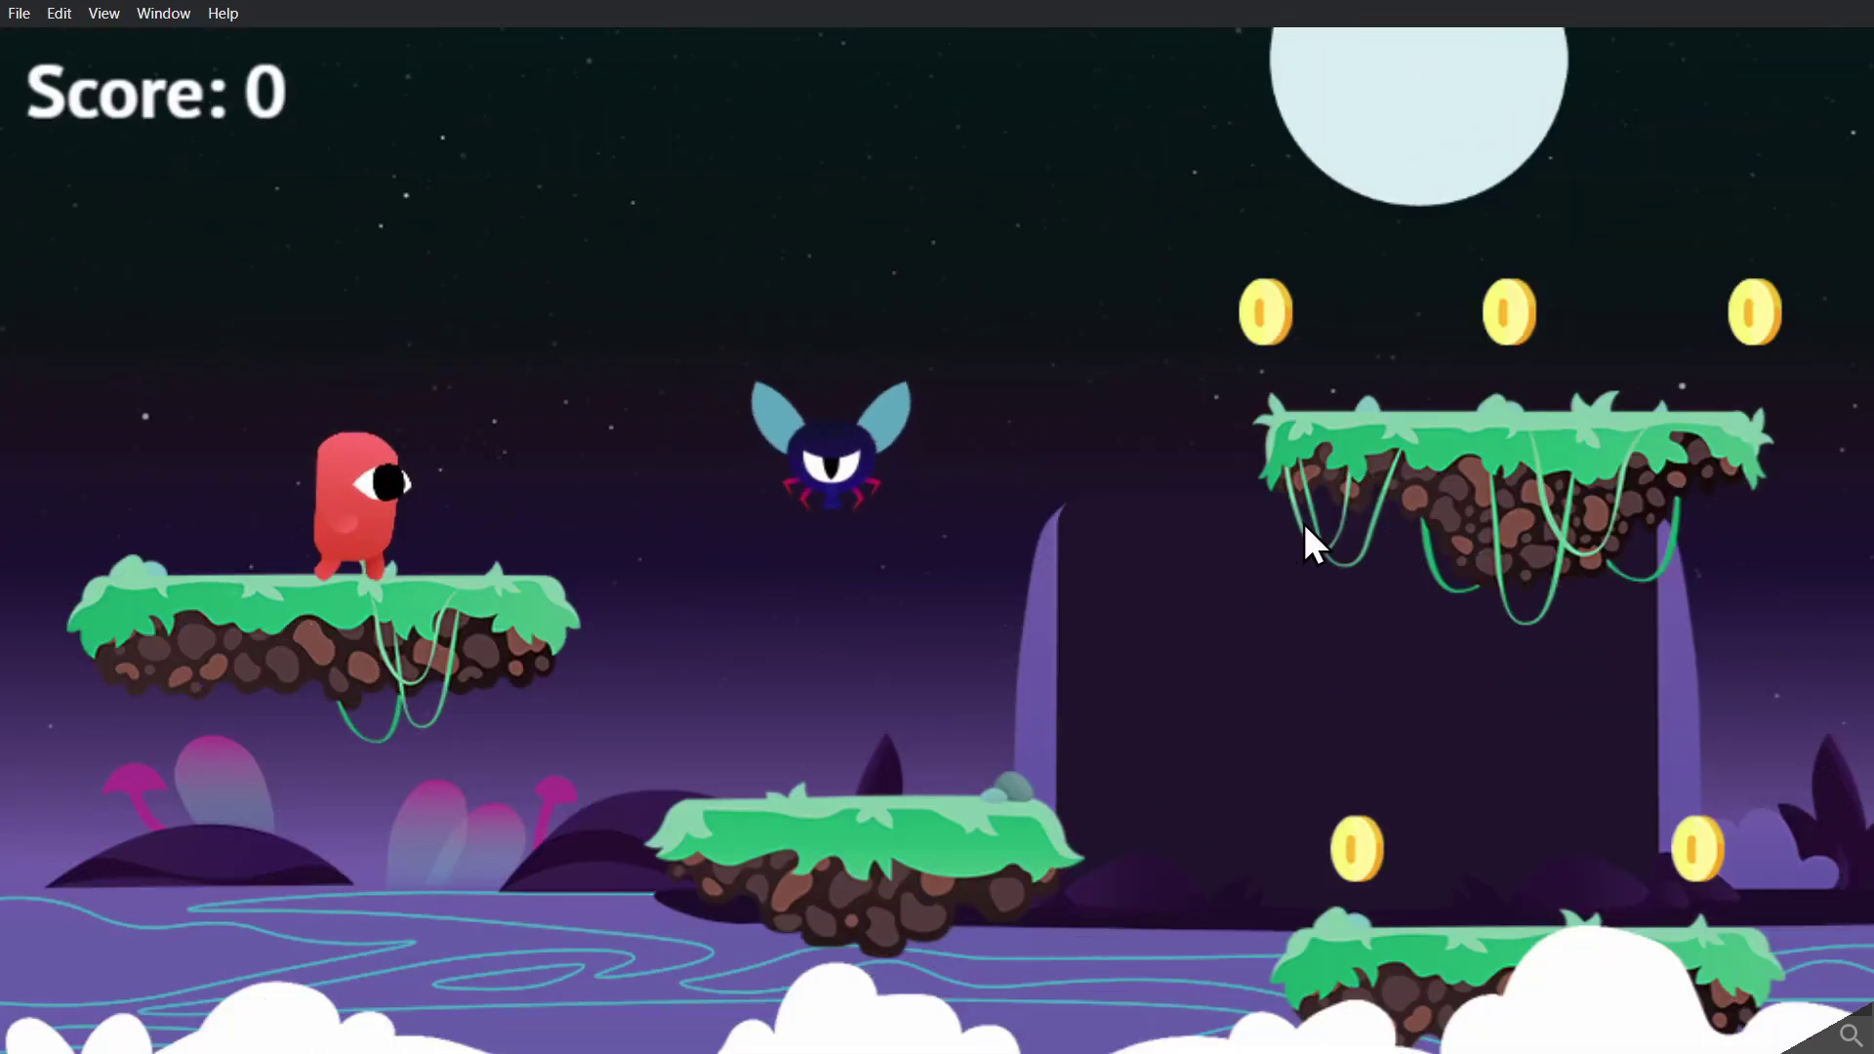
pyautogui.press('Right')
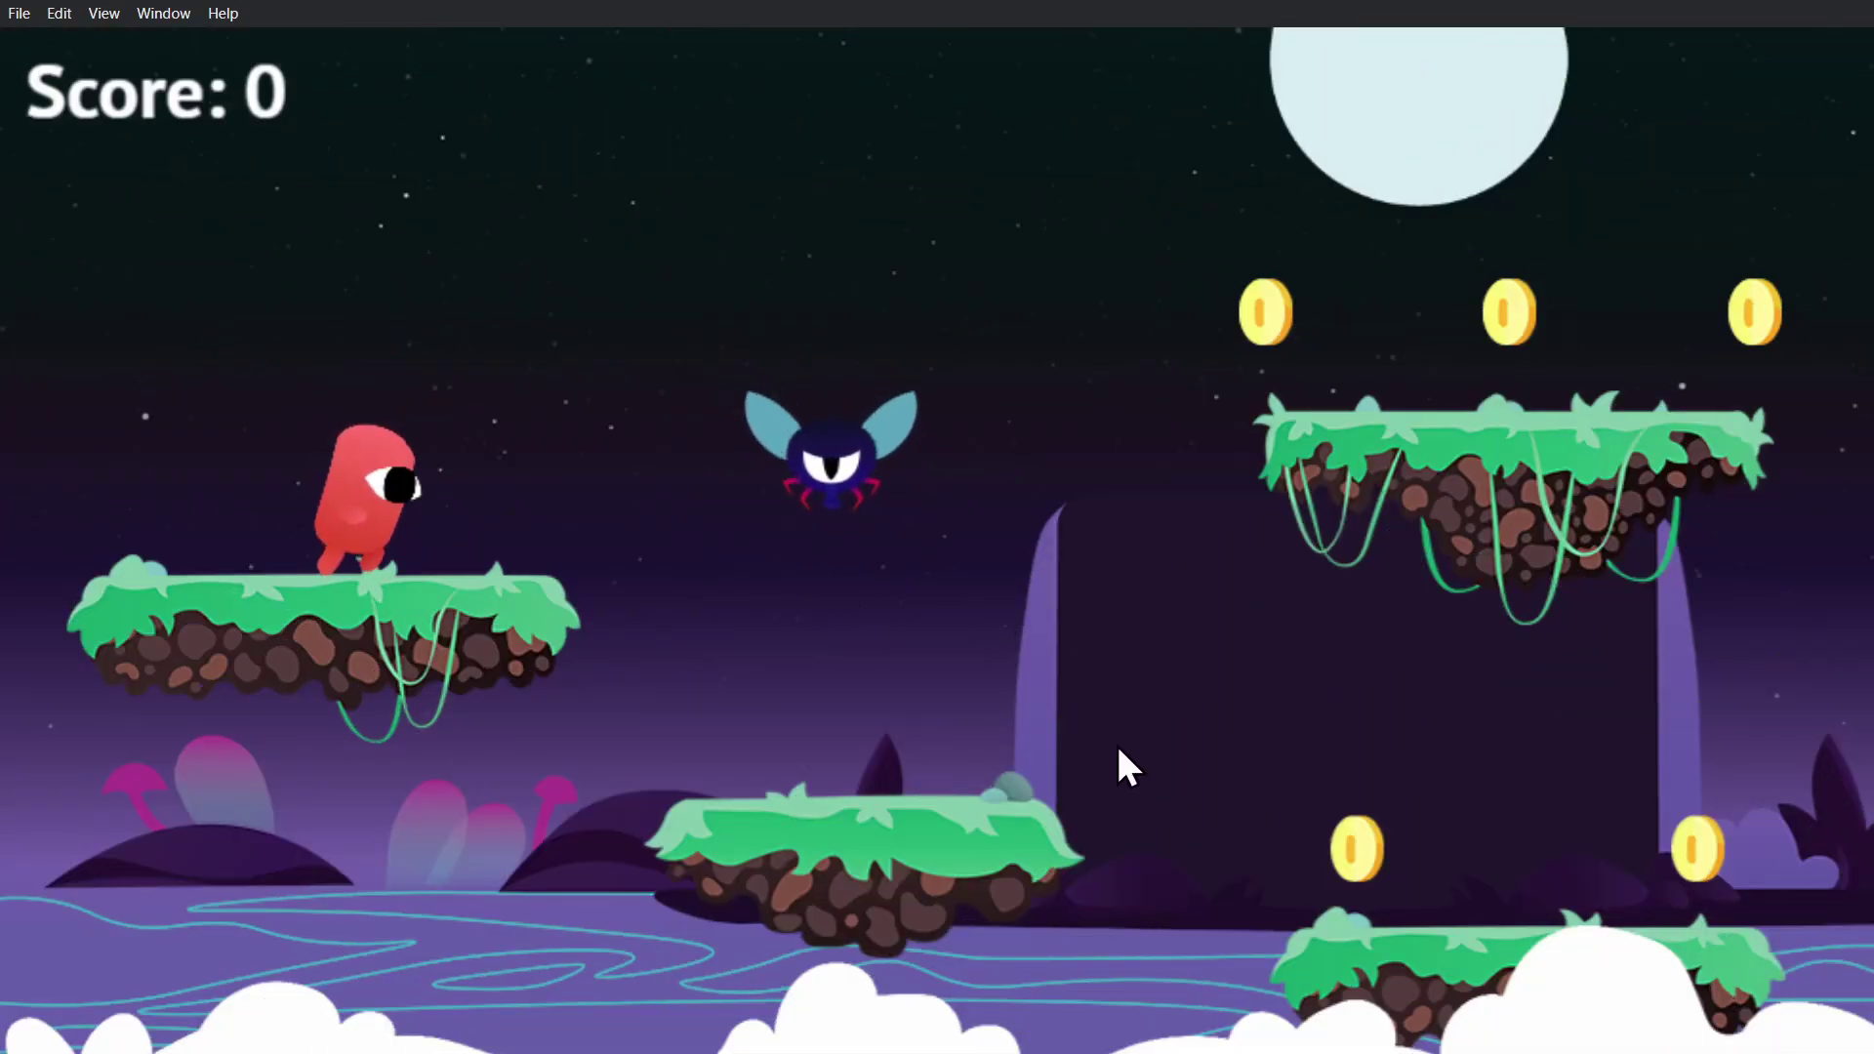
pyautogui.press('Left')
pyautogui.press('Right')
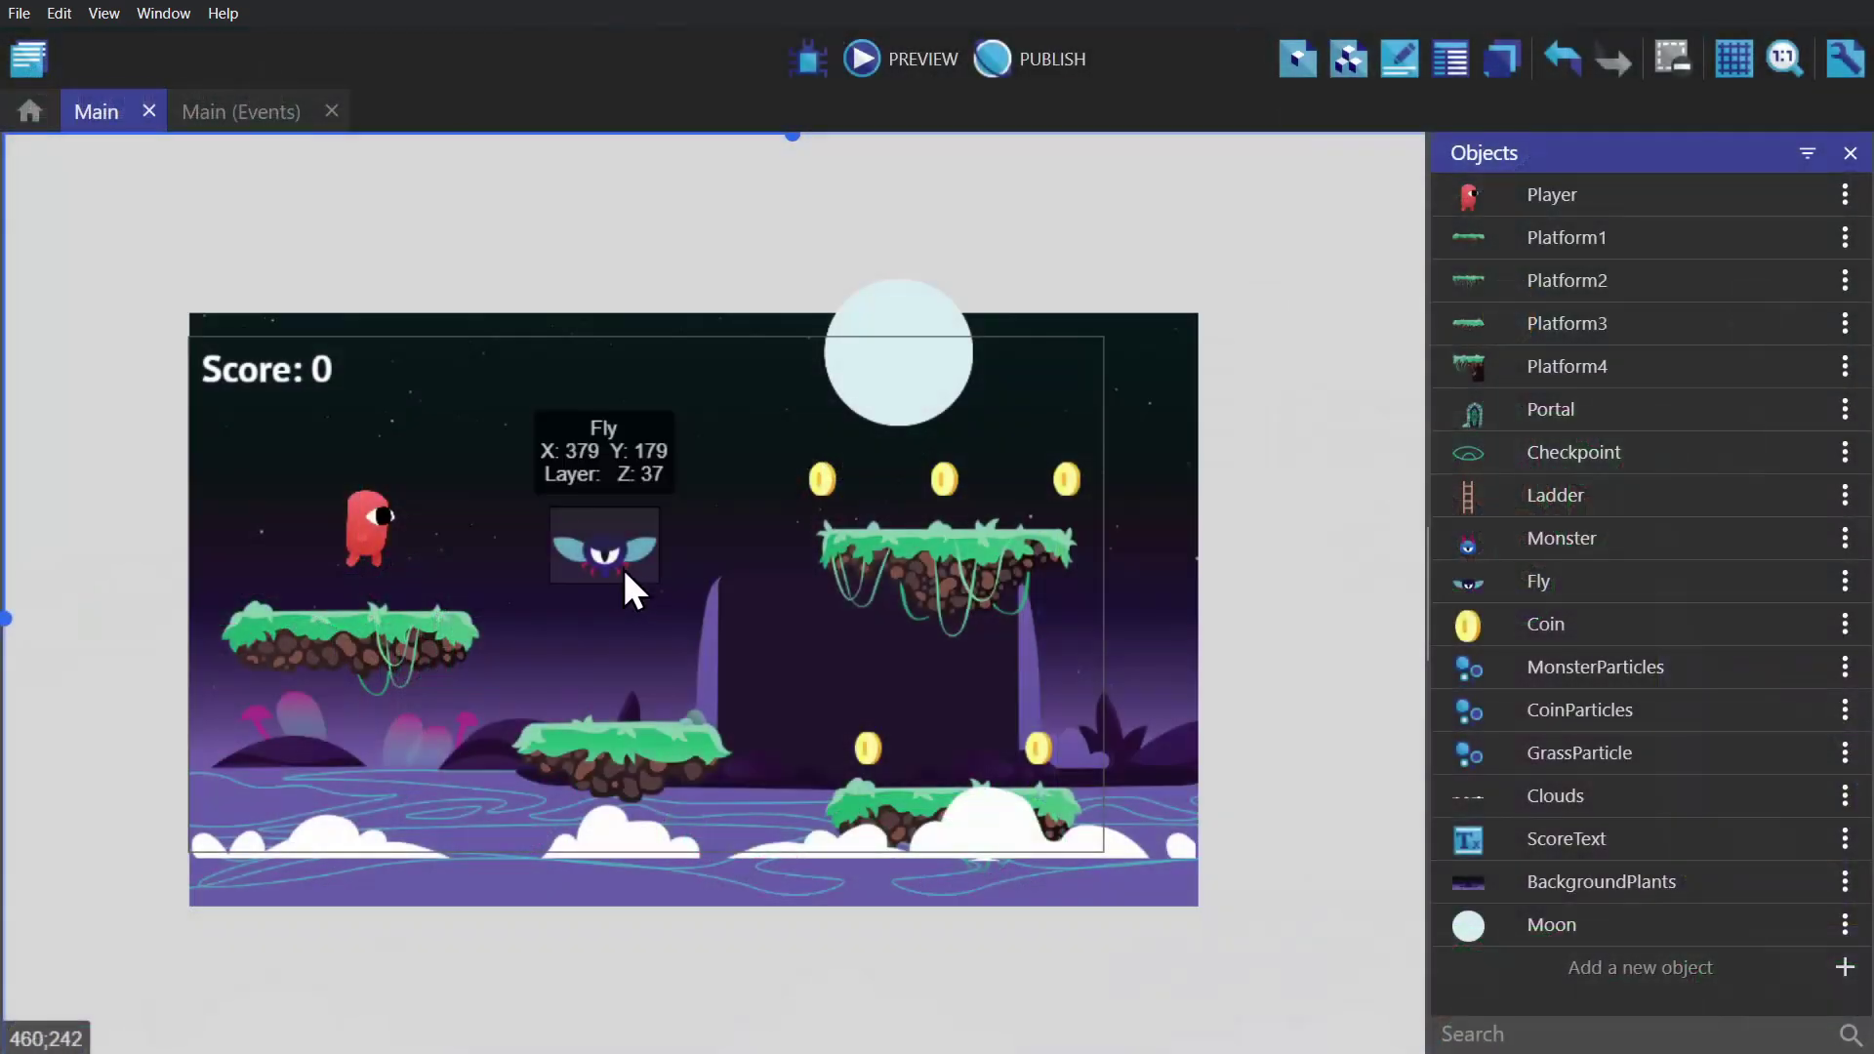
# Find the Rectangular Movement behavior by searching for "rectangular", reinstall it, and add it to the Fly object.
pyautogui.doubleClick(615, 566)
pyautogui.click(785, 92)
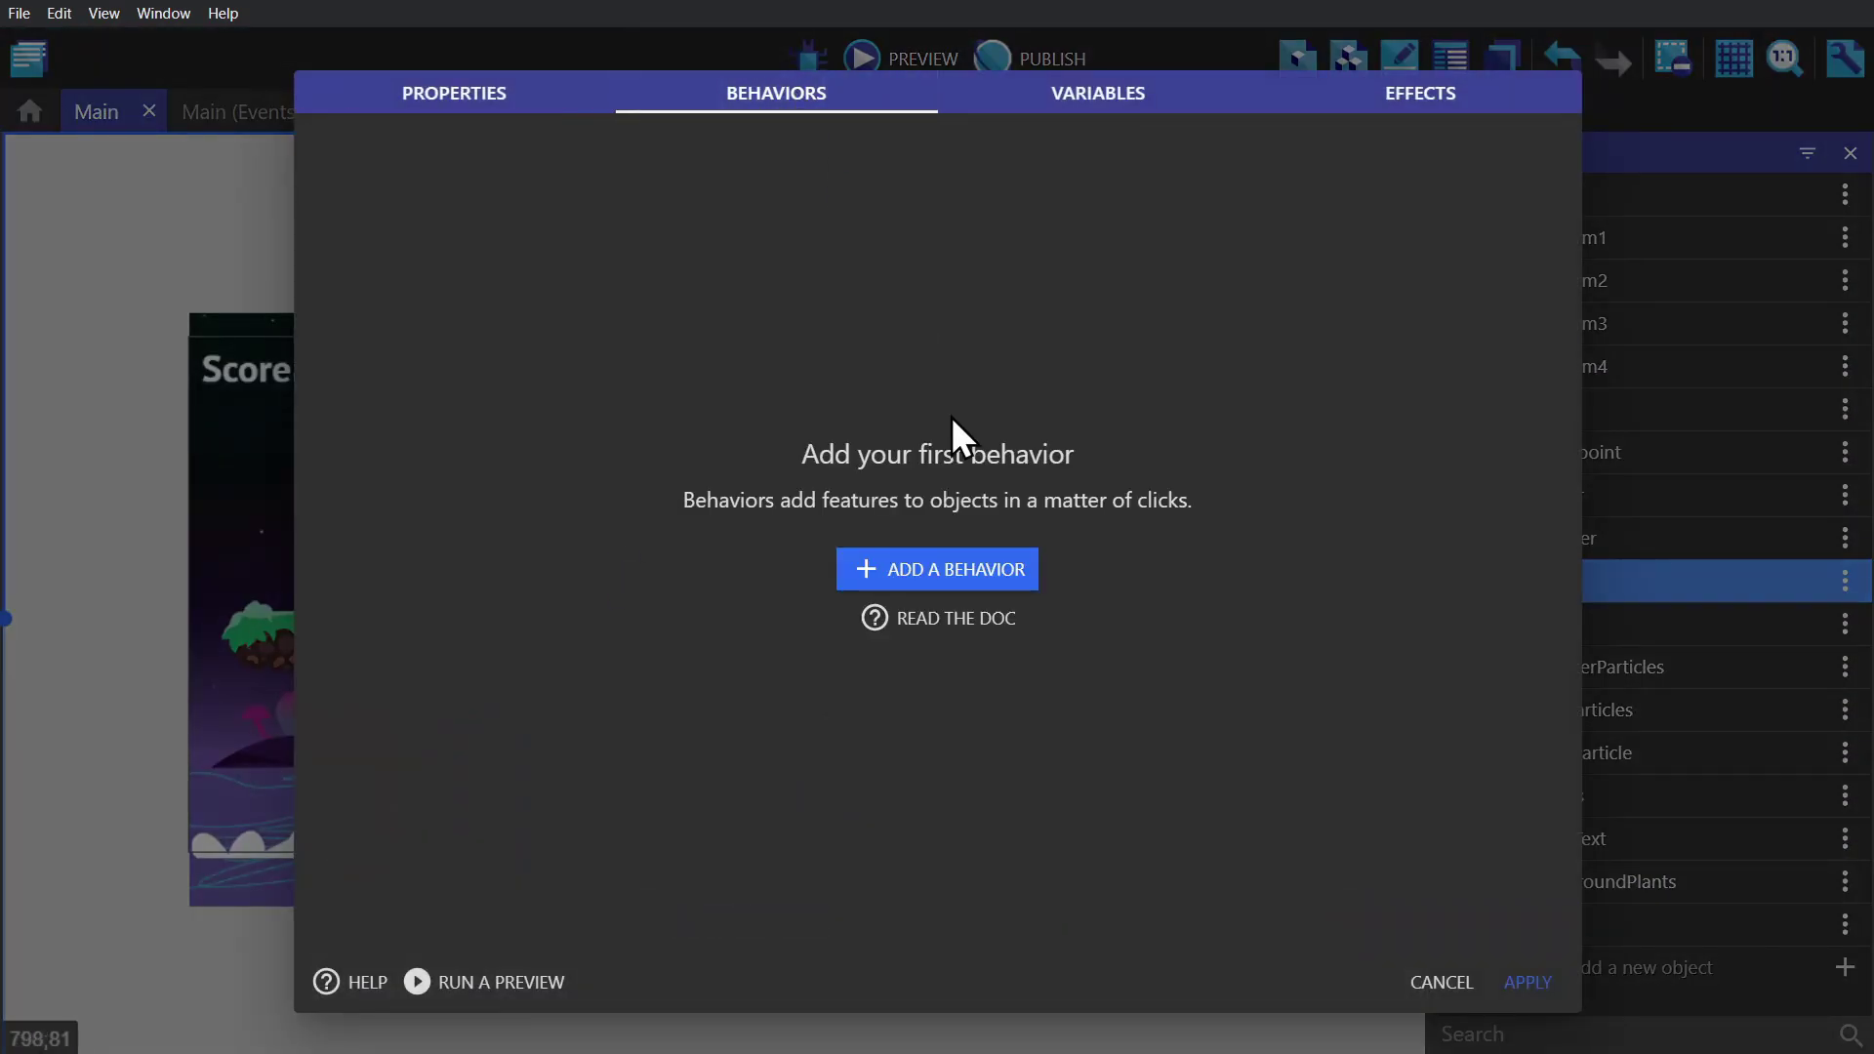
pyautogui.click(937, 565)
pyautogui.click(1198, 160)
pyautogui.click(1015, 195)
pyautogui.write('rectangular')
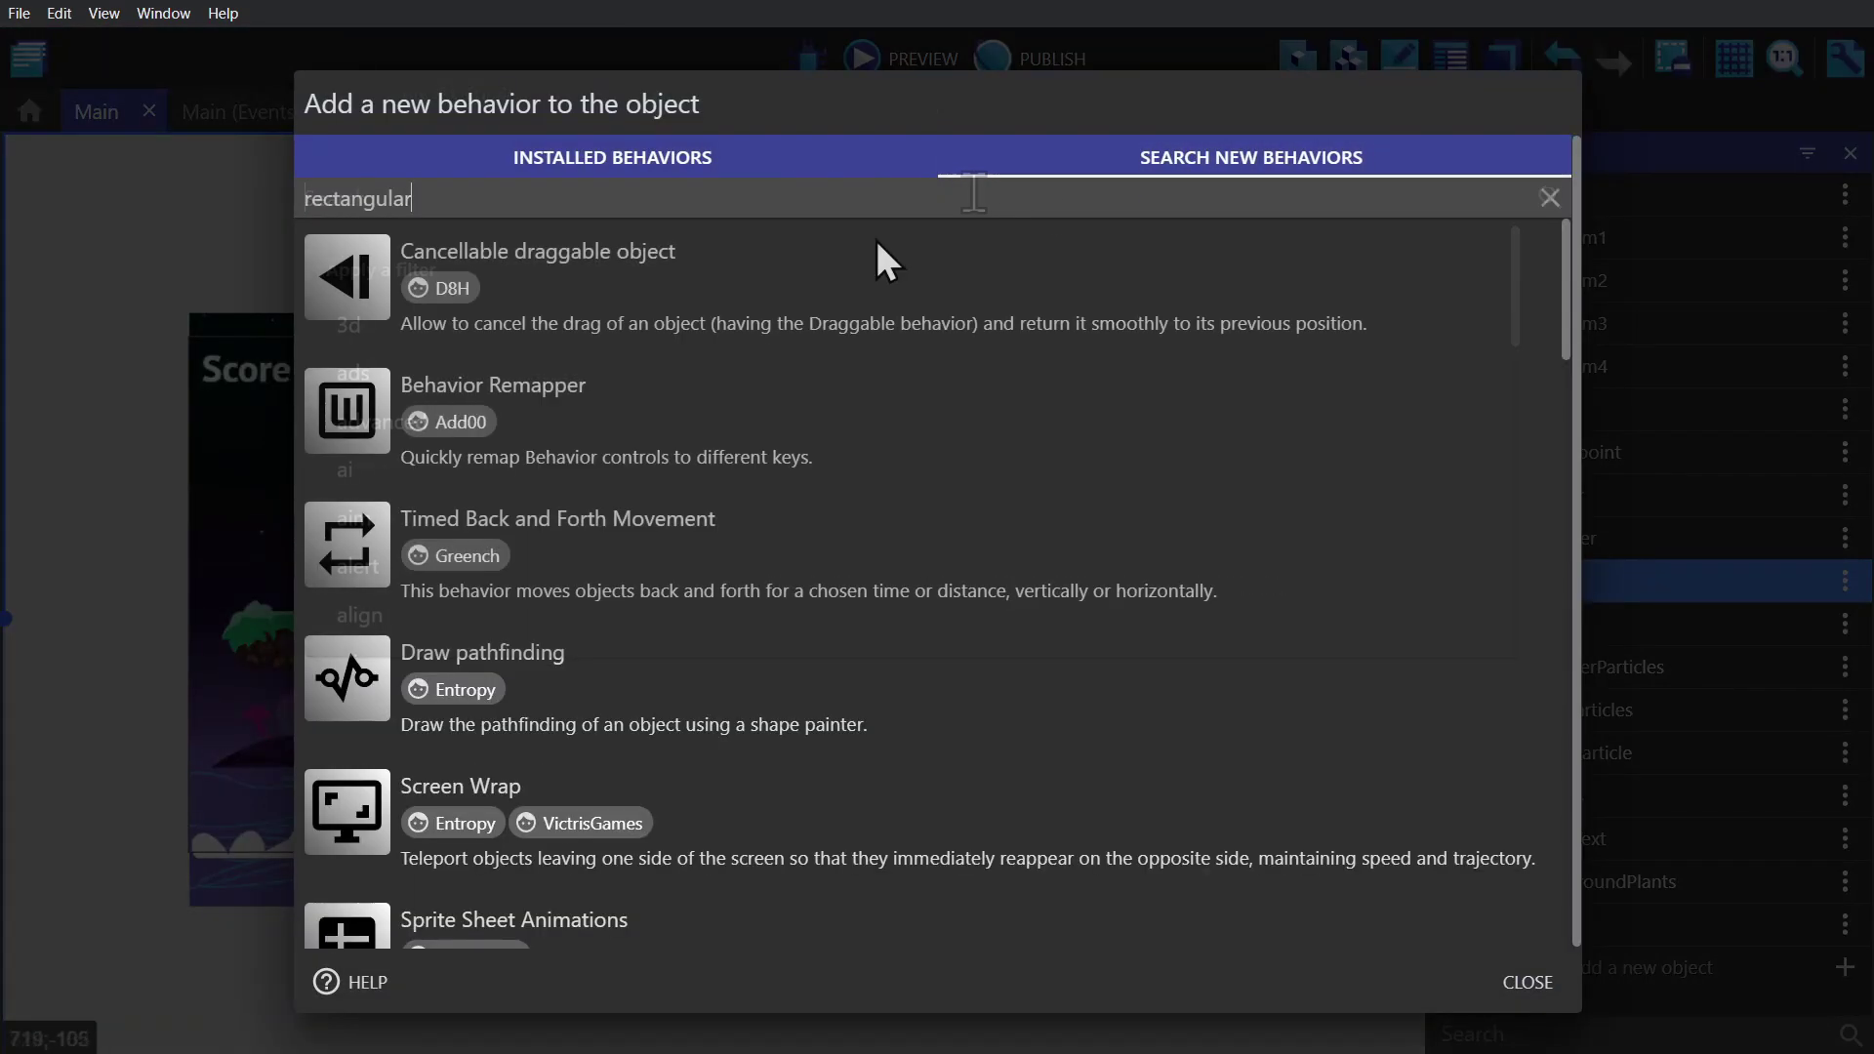
pyautogui.click(723, 275)
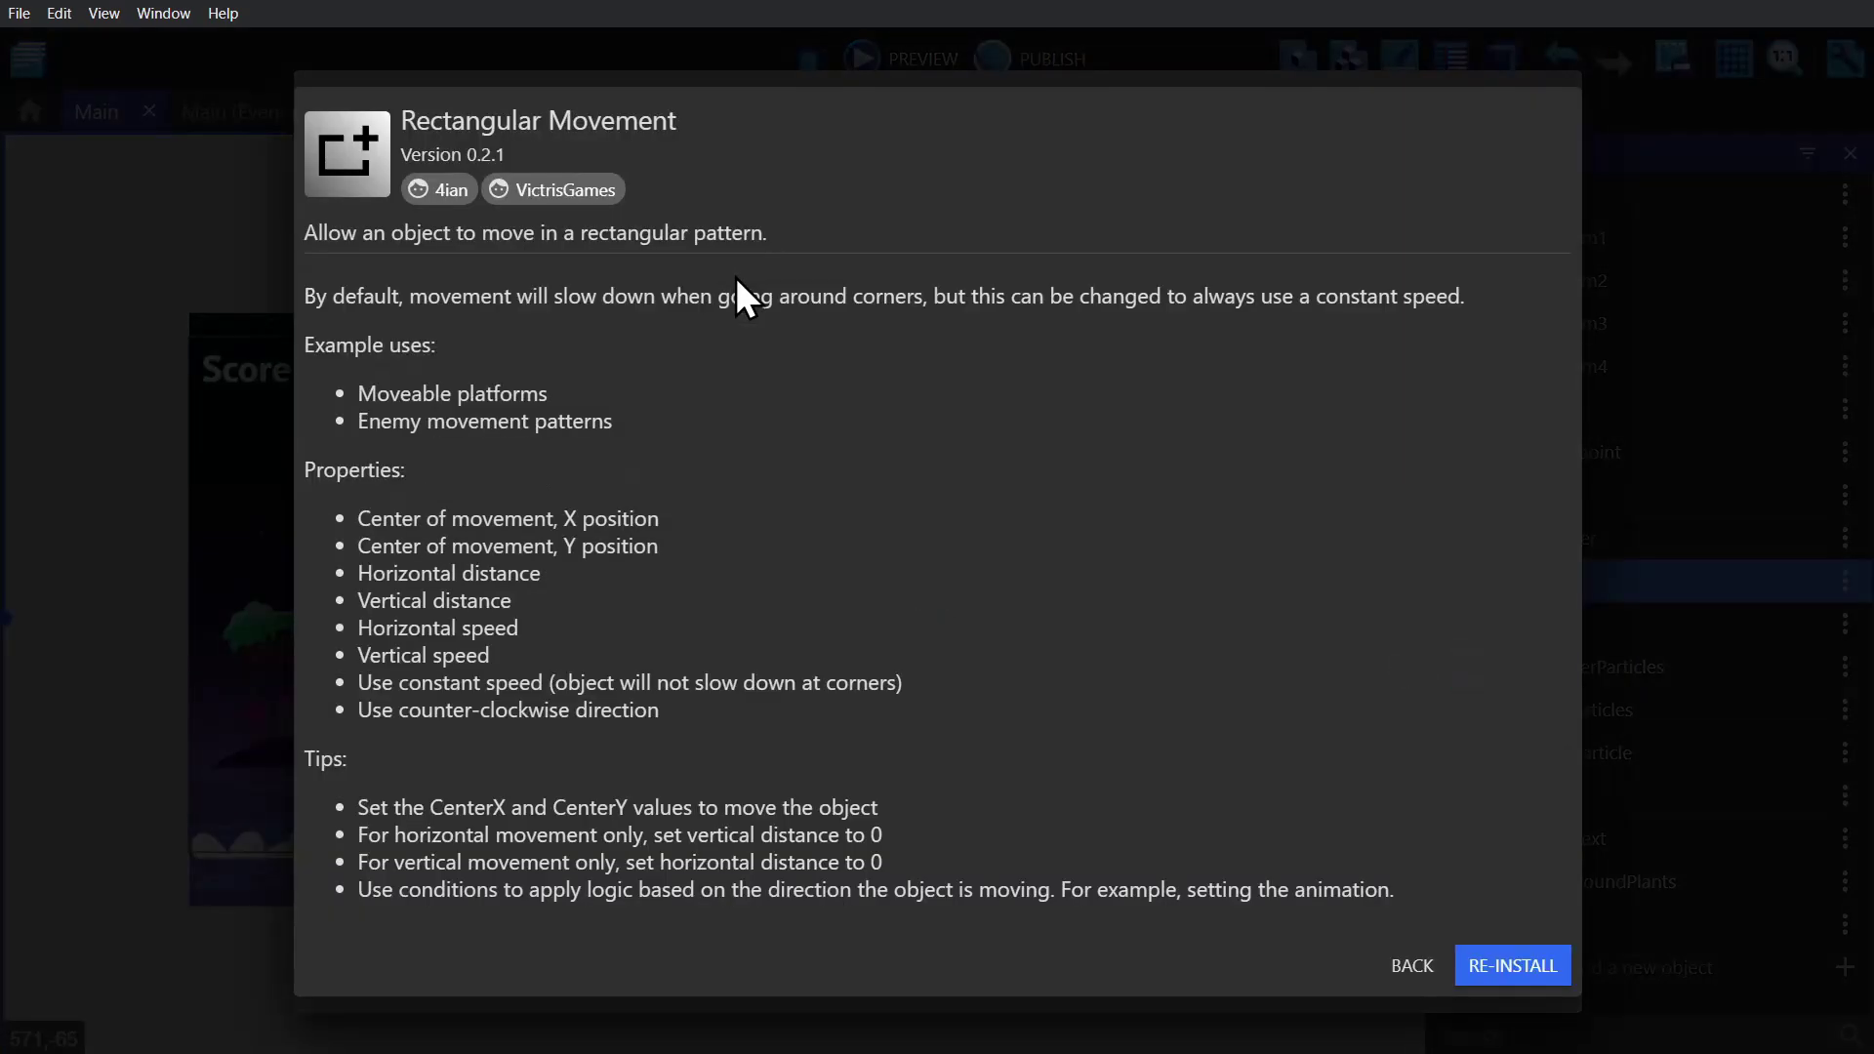
pyautogui.click(1512, 966)
pyautogui.scroll(-5, 771, 669)
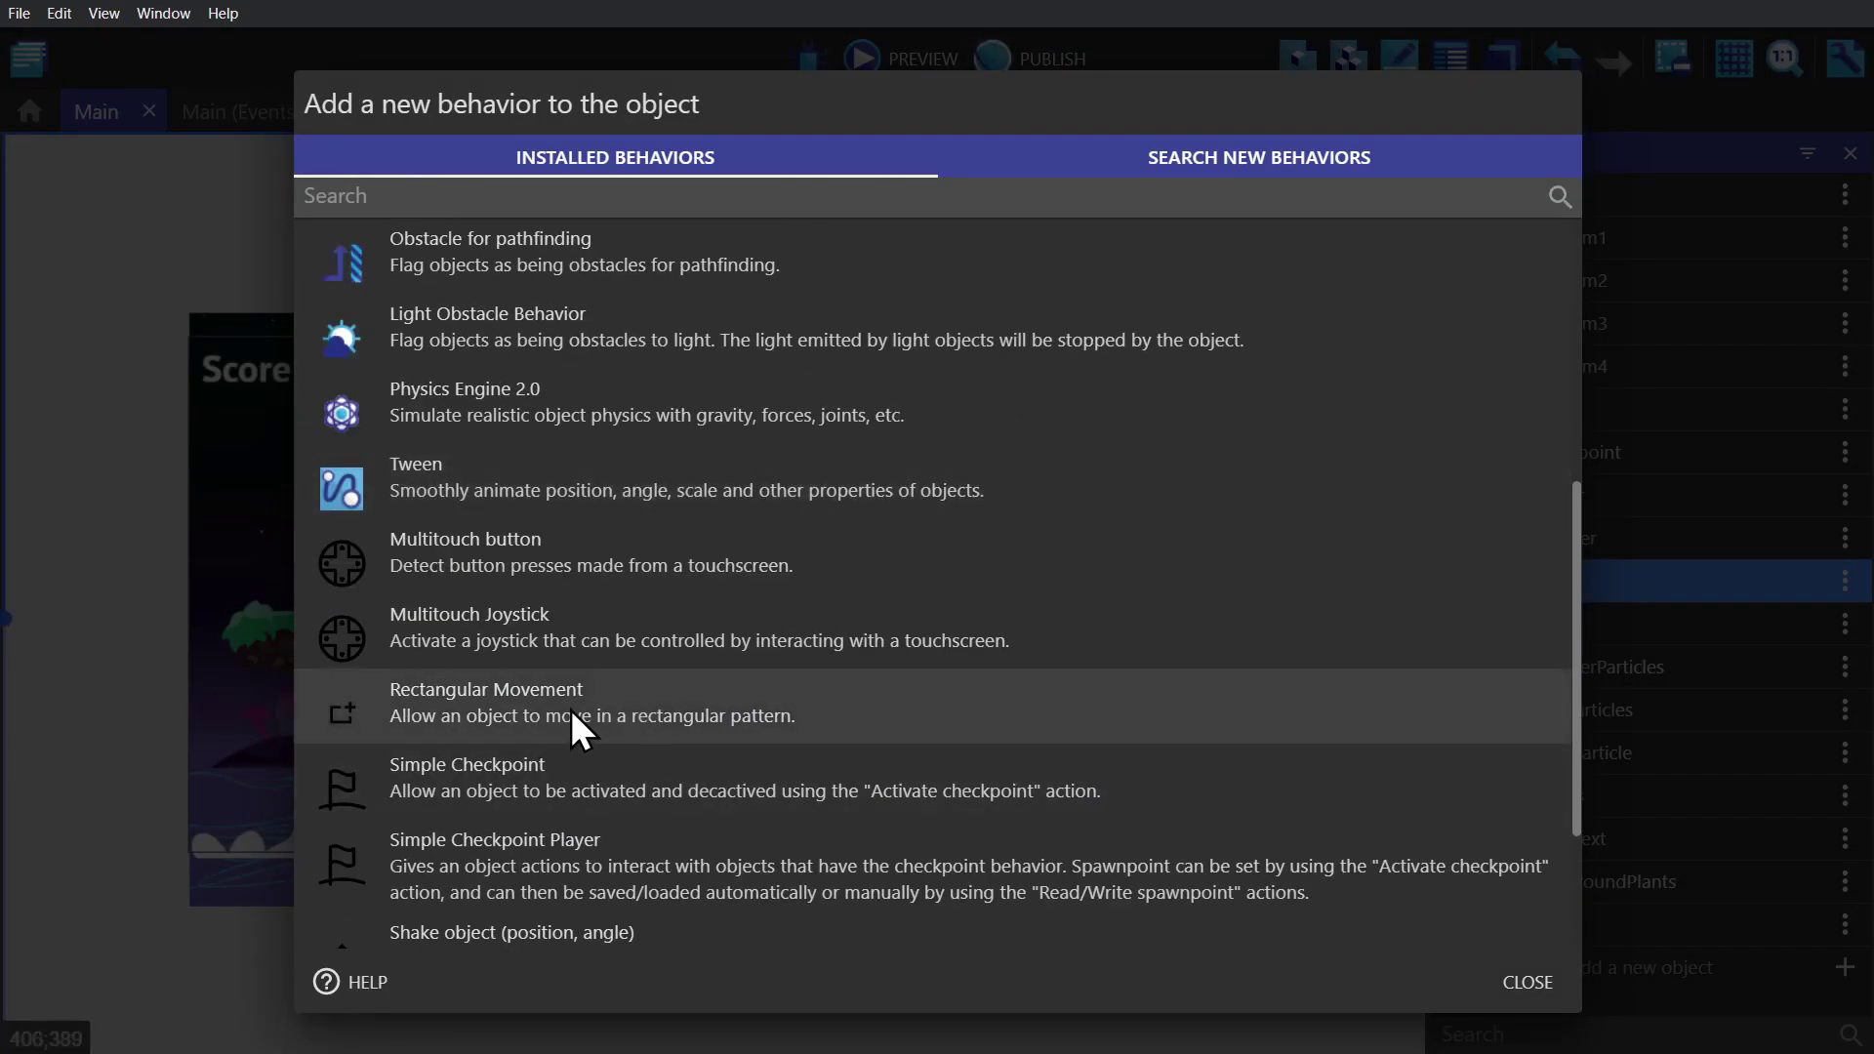
pyautogui.click(718, 705)
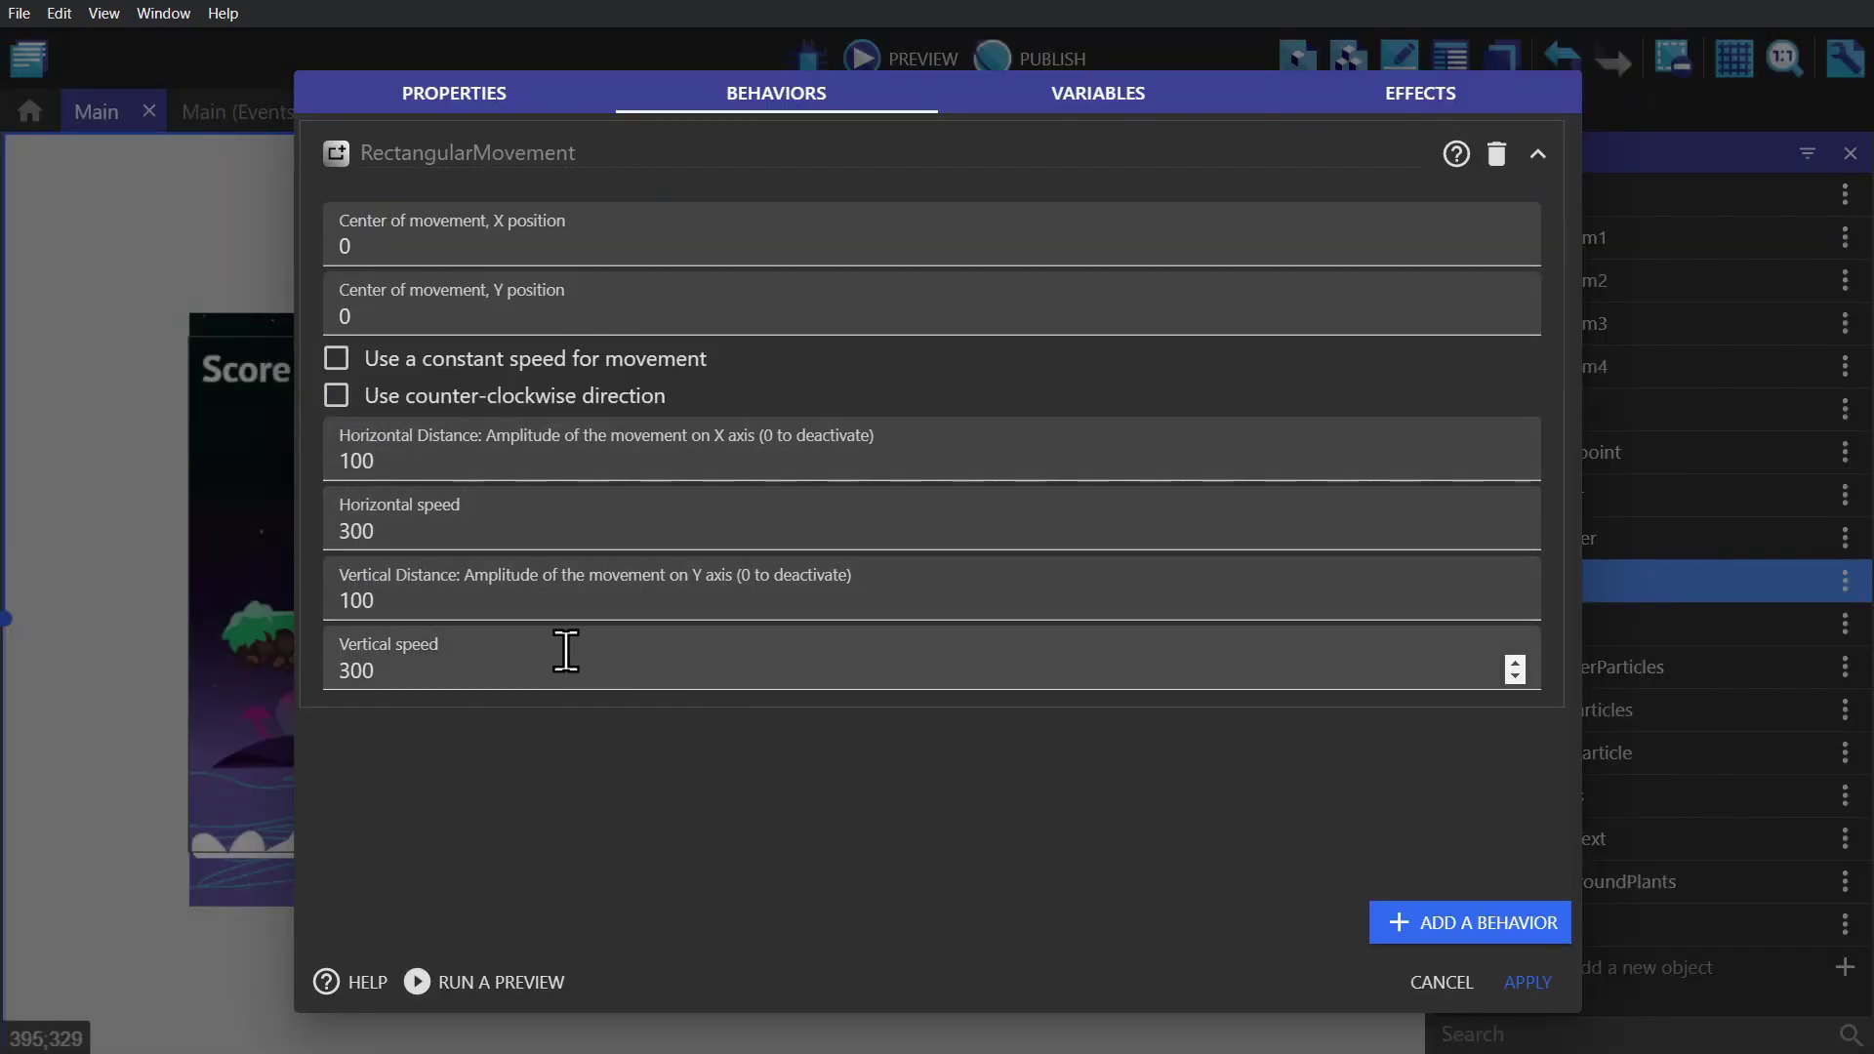
# Set the Fly's rectangular movement to horizontal speed 0, horizontal distance 0 and vertical distance 150.
pyautogui.doubleClick(518, 534)
pyautogui.write('0')
pyautogui.doubleClick(478, 467)
pyautogui.write('0')
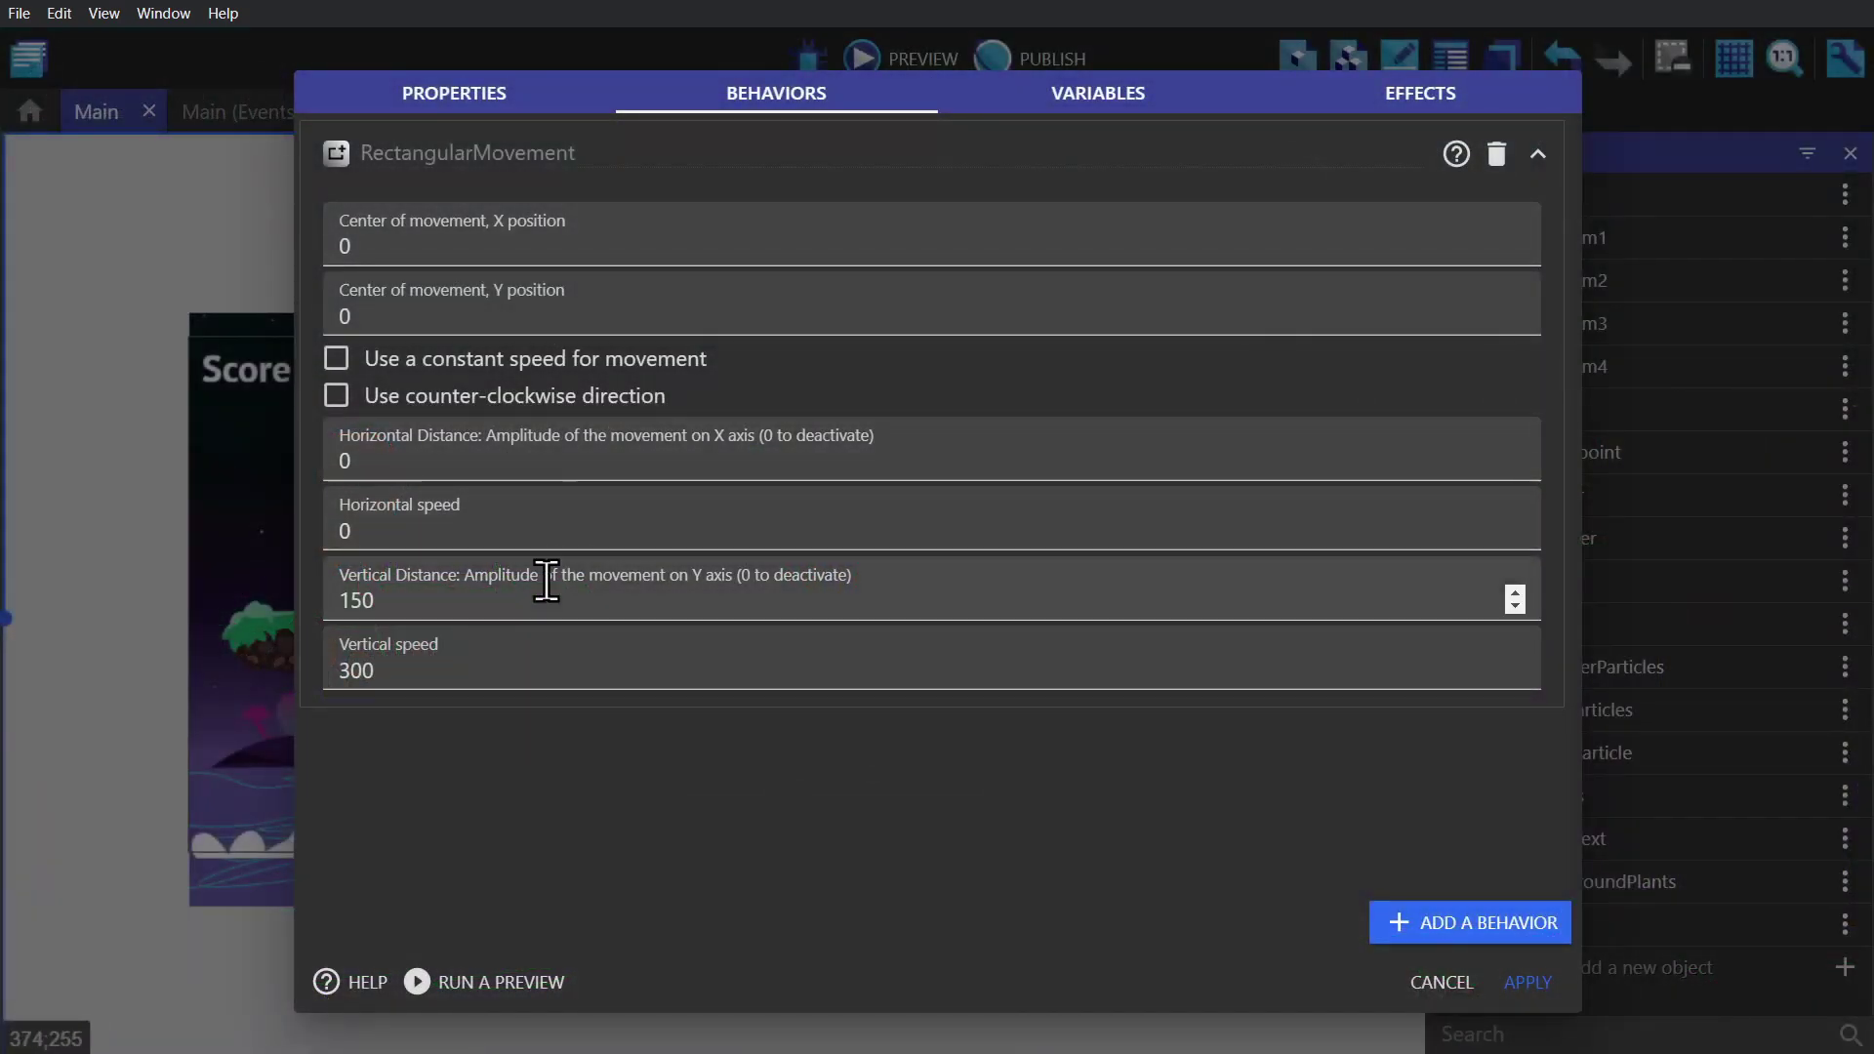
# Add the Shake object (position, angle) behavior to the Fly and apply the object changes.
pyautogui.click(1437, 912)
pyautogui.scroll(-7, 681, 442)
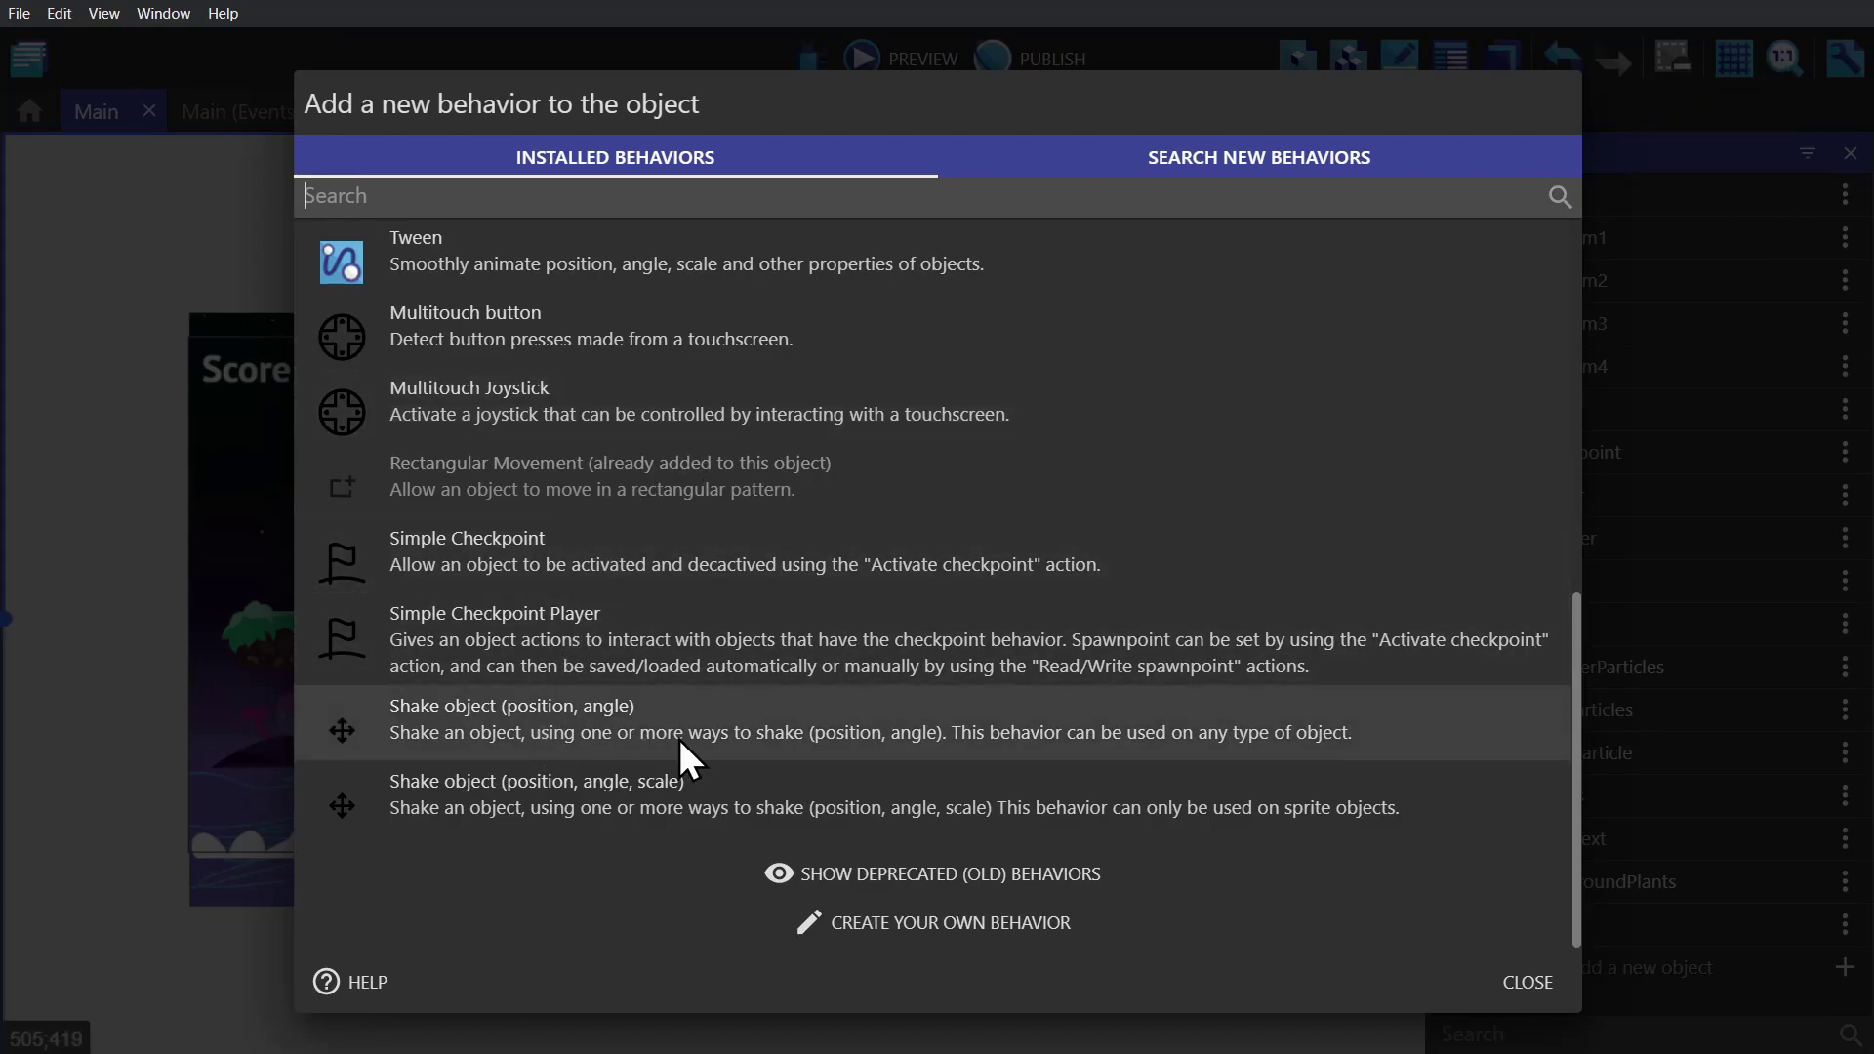
pyautogui.click(744, 730)
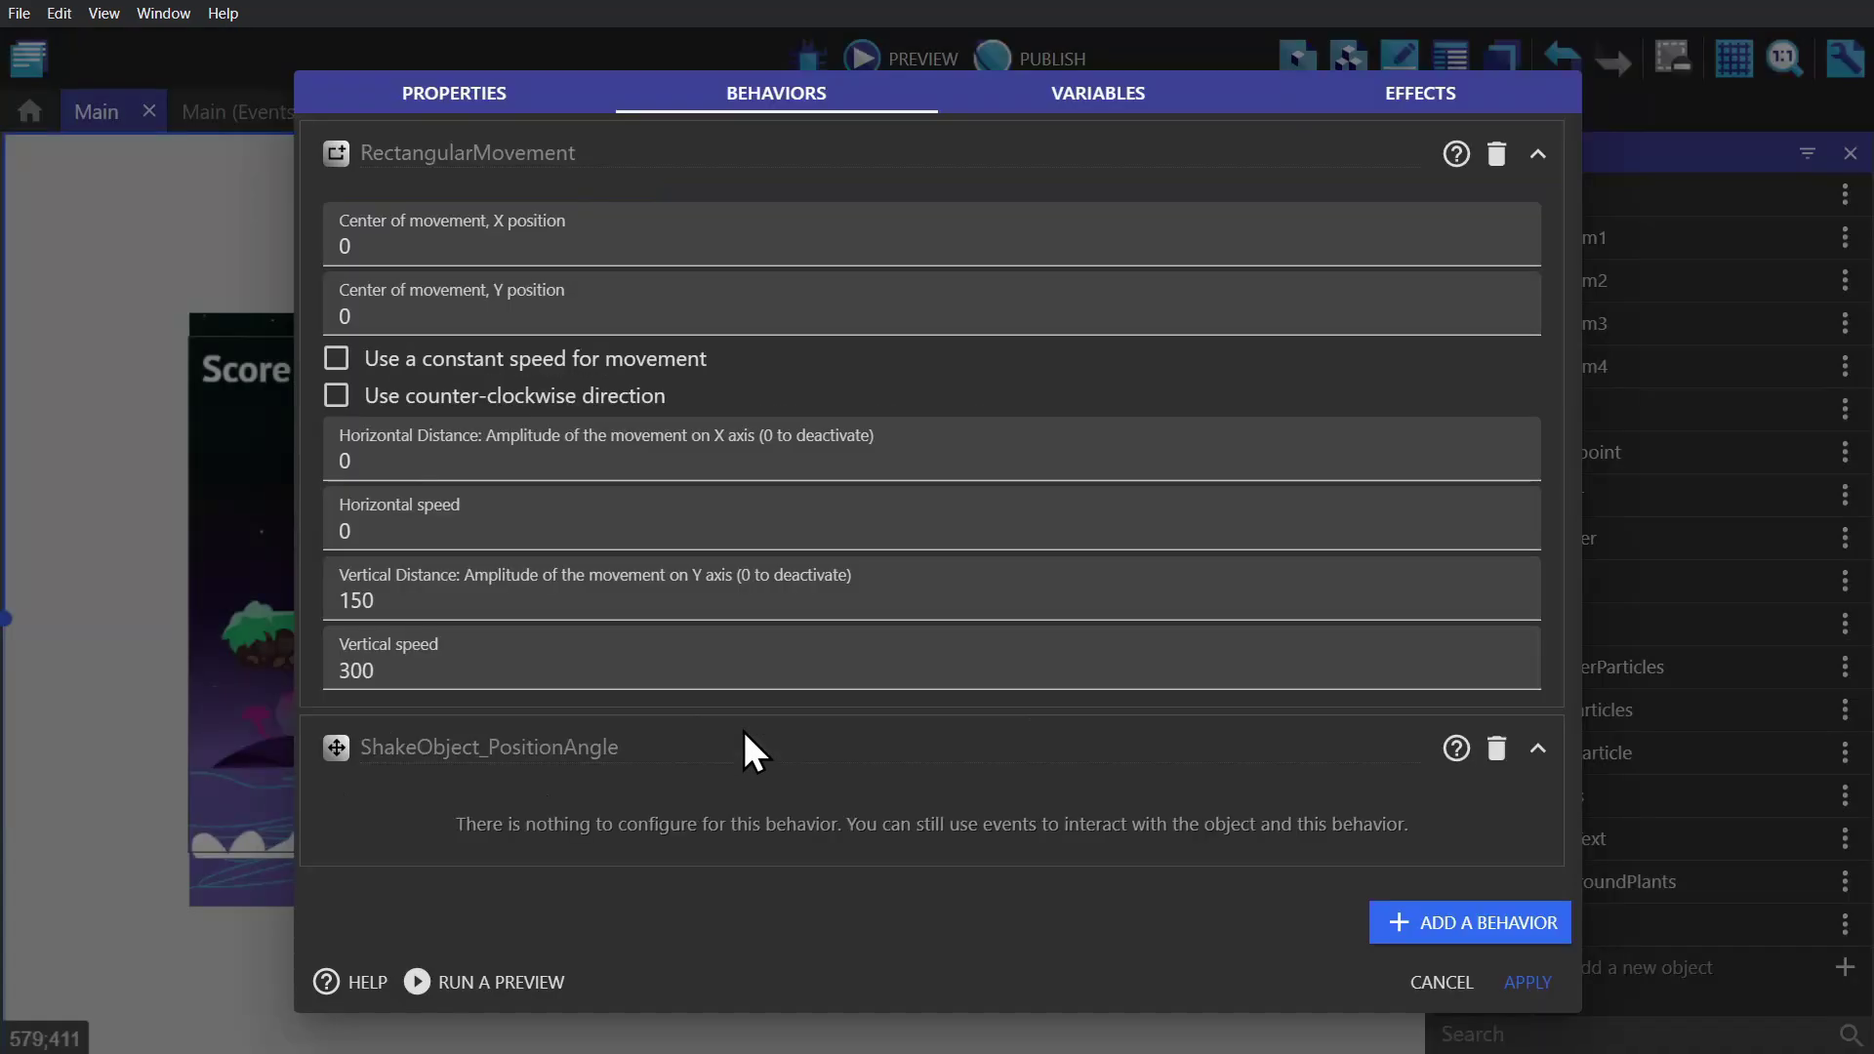
pyautogui.click(1528, 979)
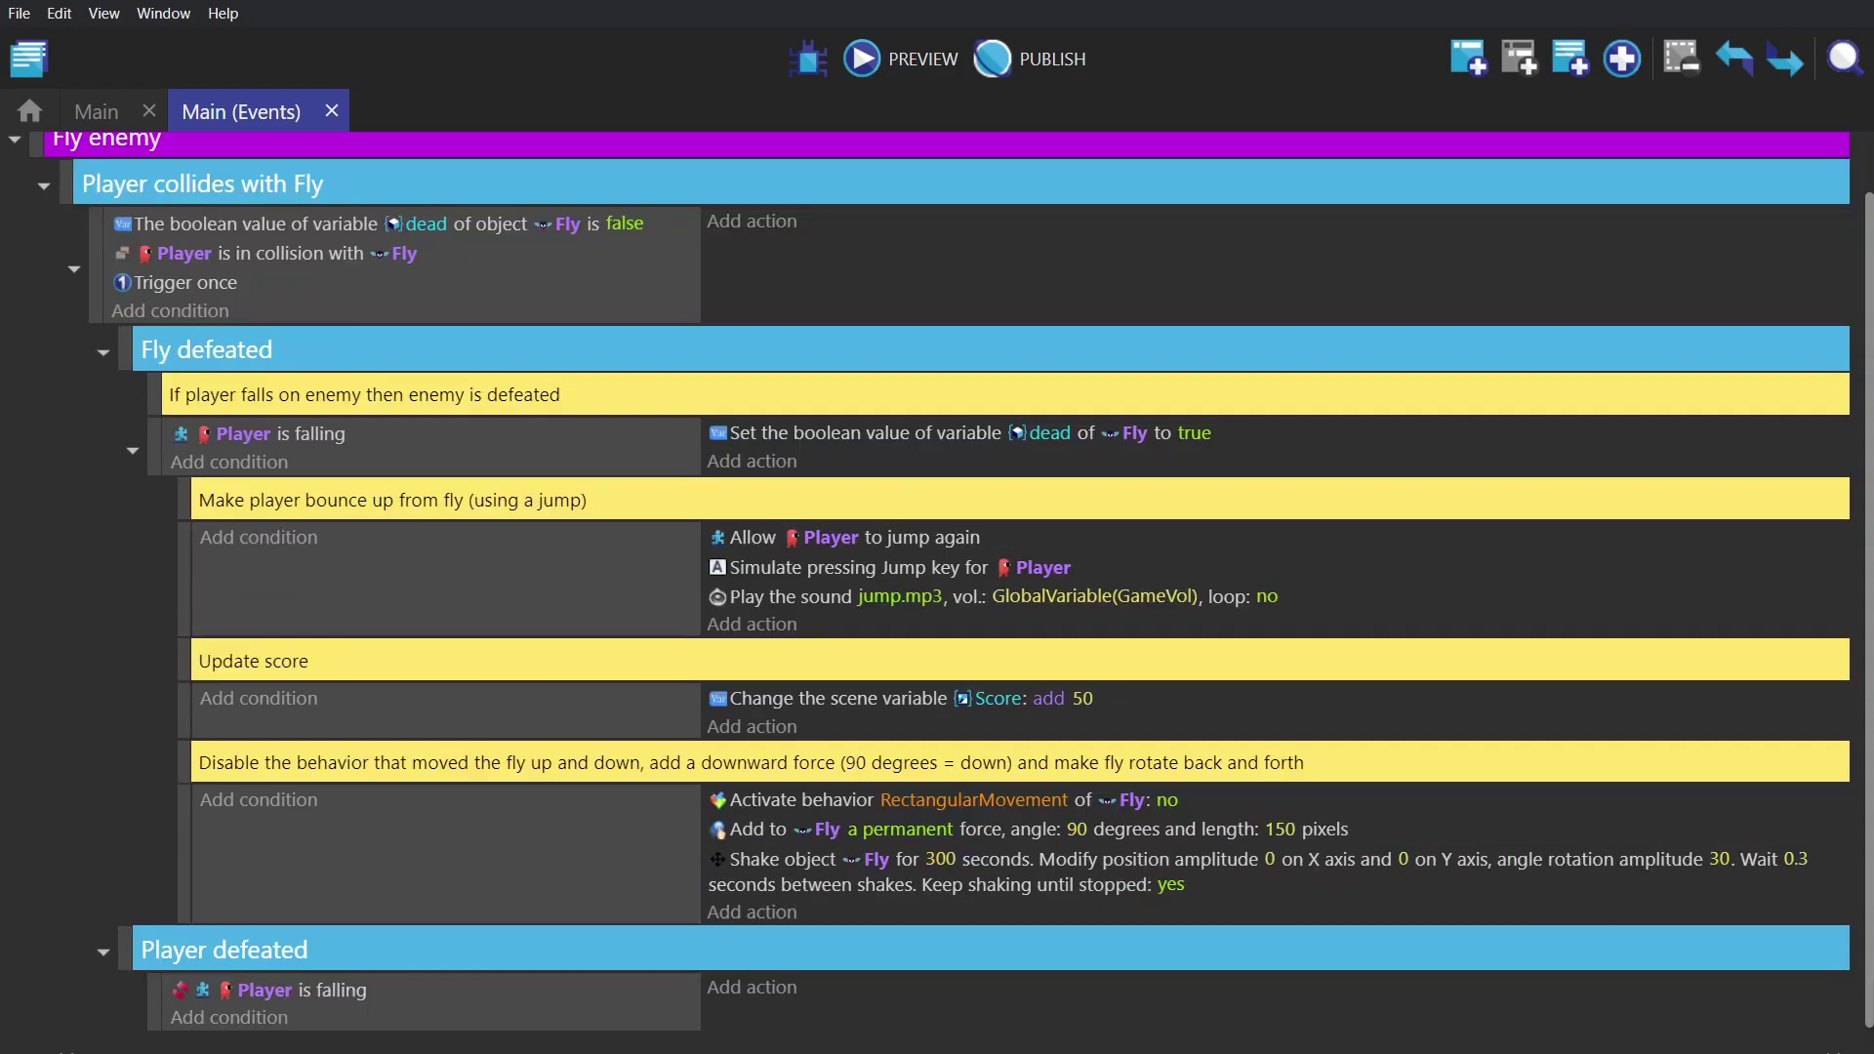
# Review the Fly enemy events and play-test defeating the fly by landing the player on it from above.
pyautogui.scroll(-1, 937, 592)
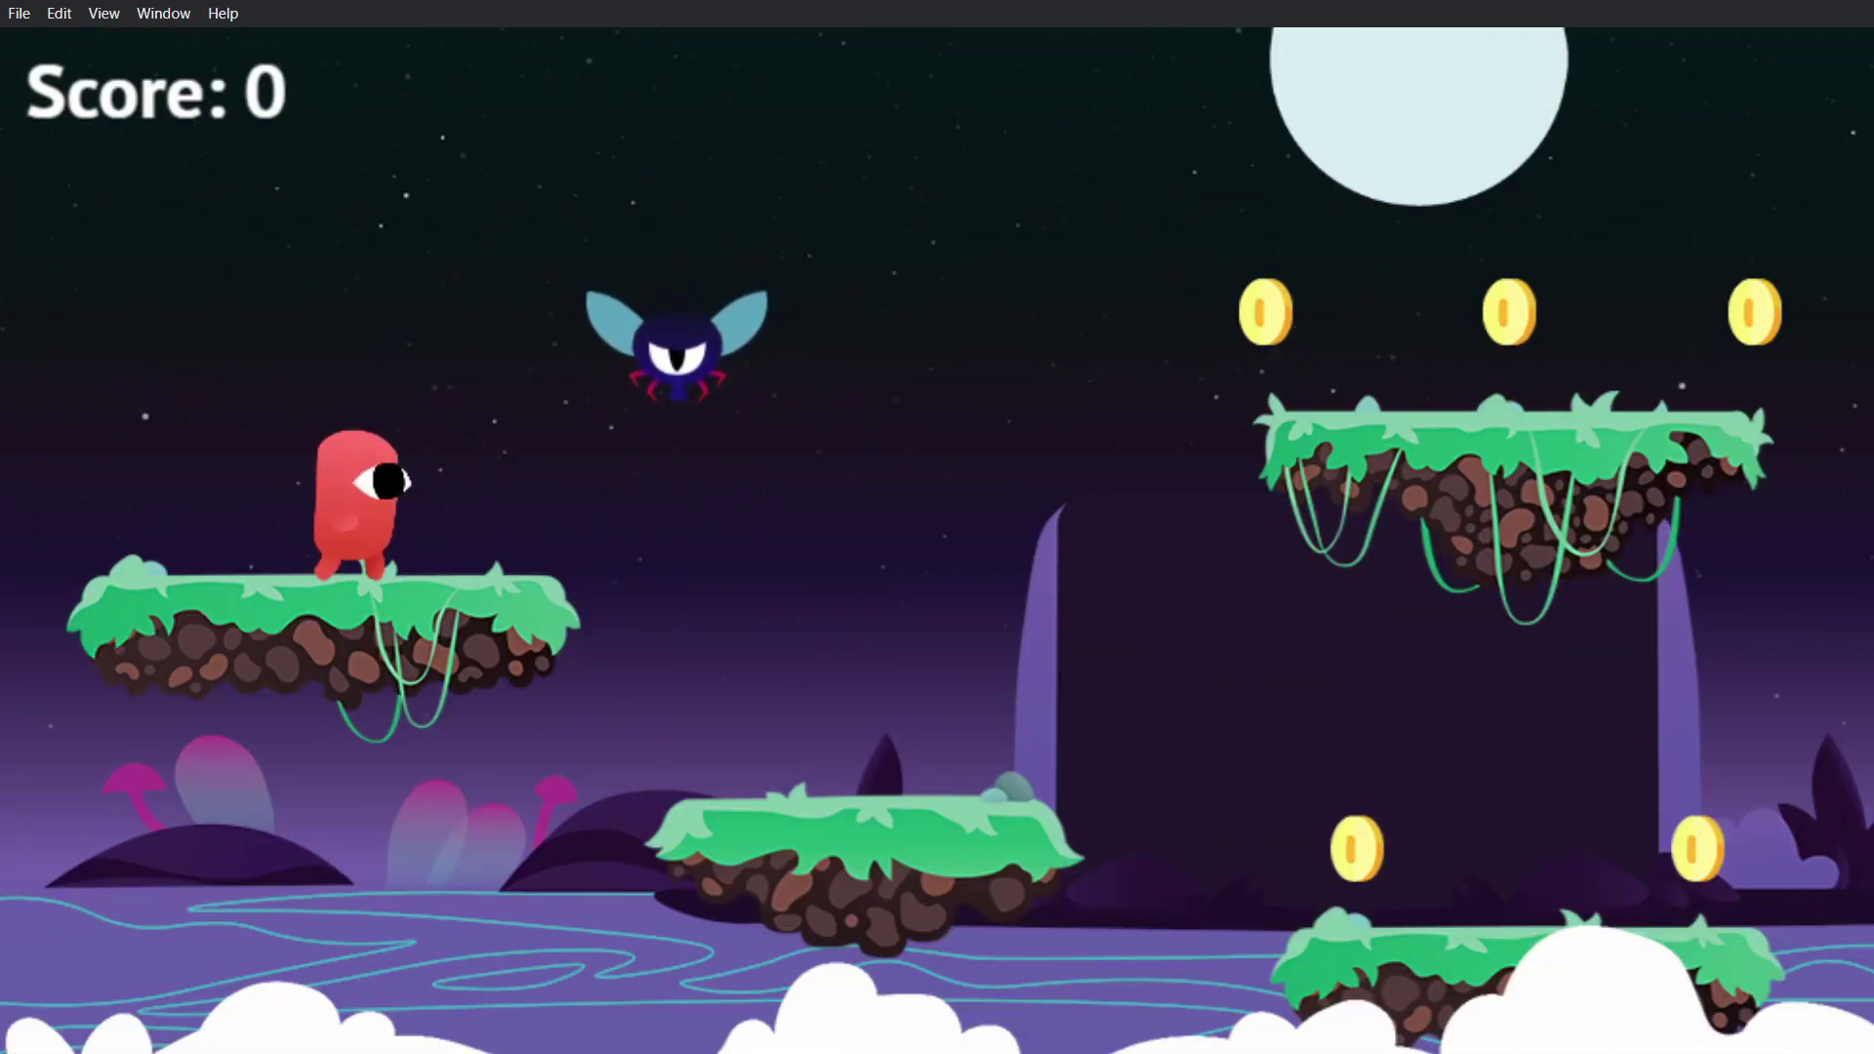
pyautogui.press('Right')
pyautogui.press('space')
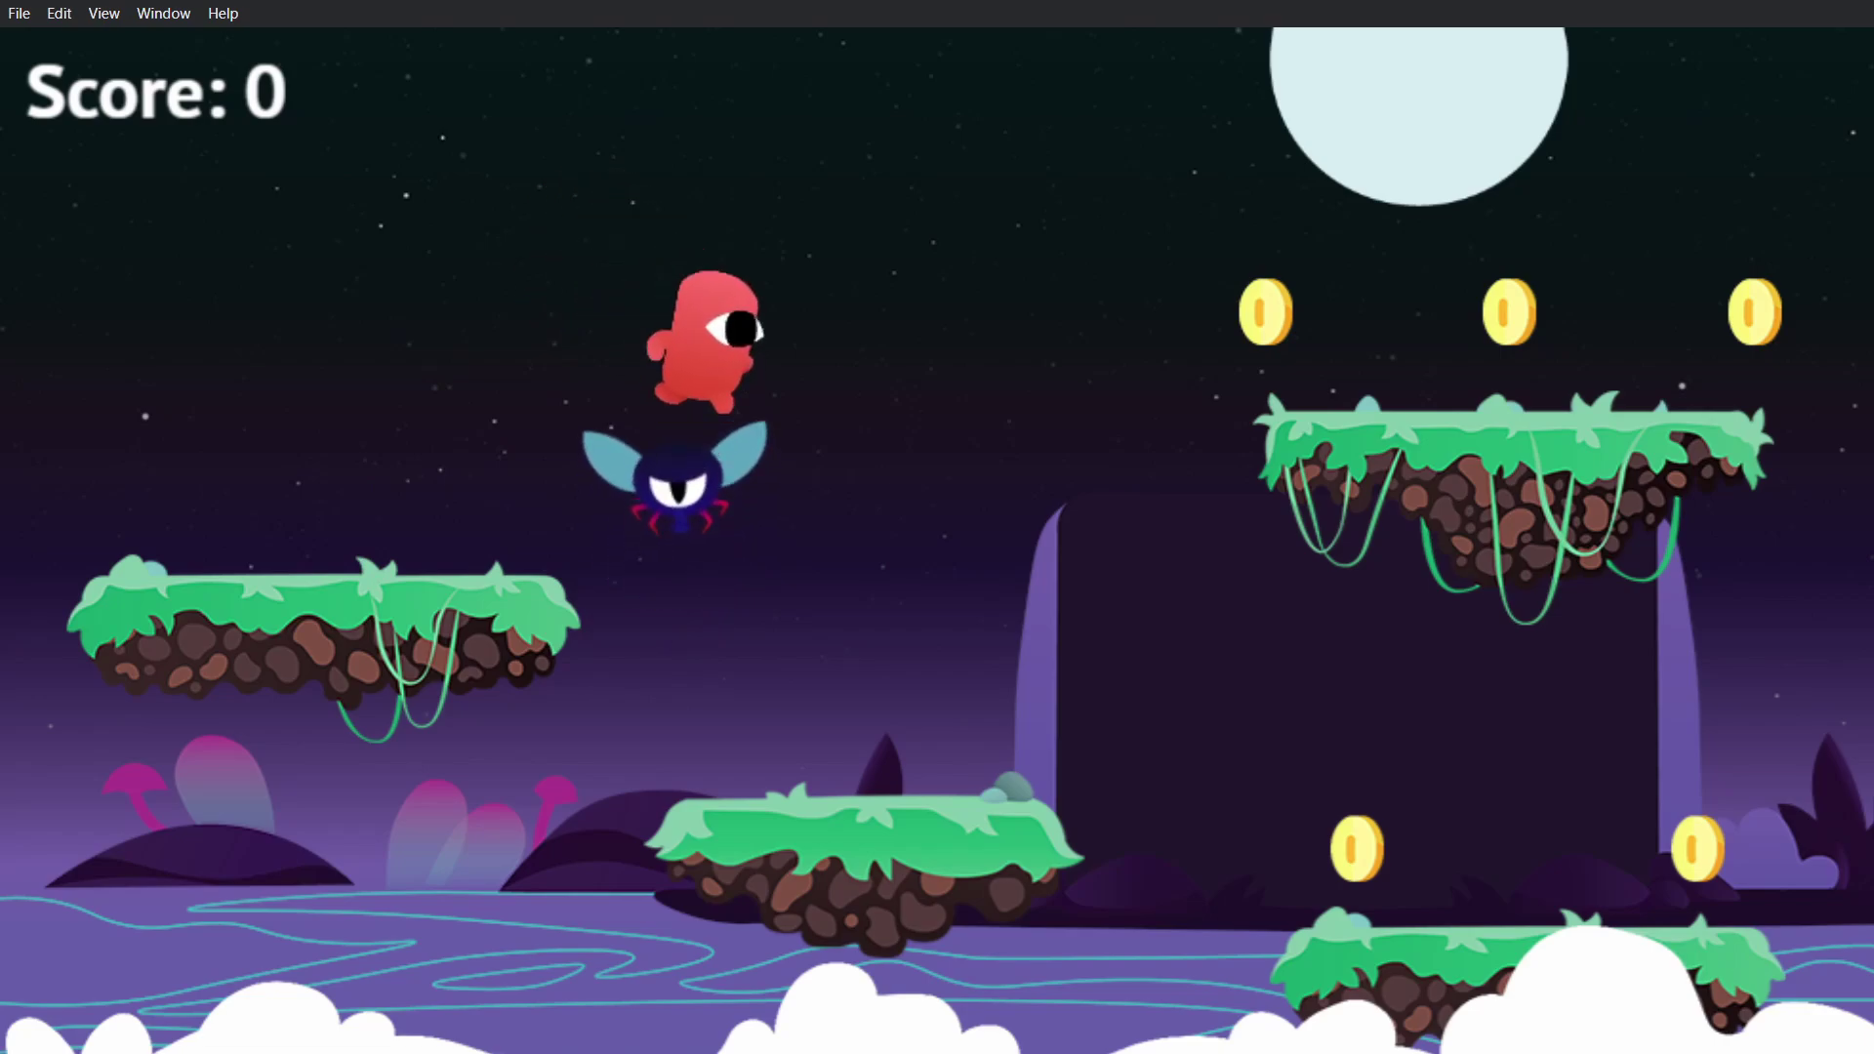
pyautogui.press('space')
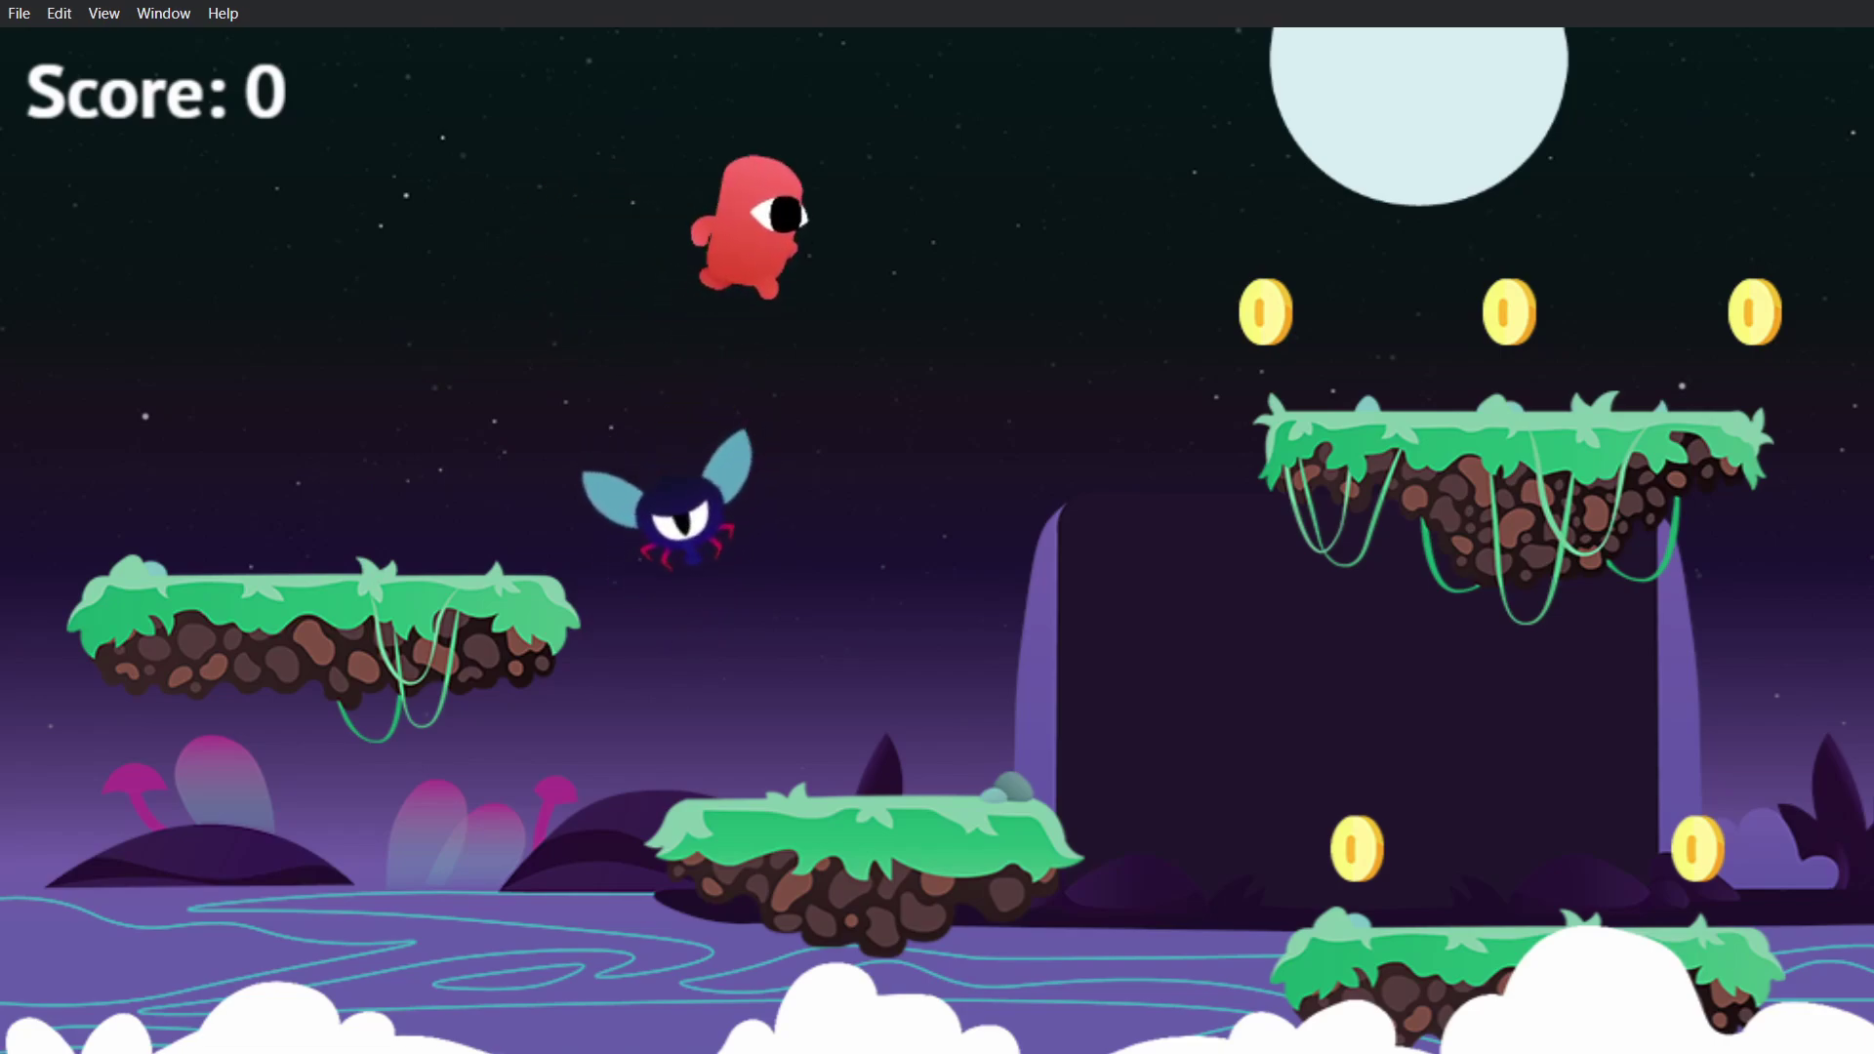
pyautogui.press('Right')
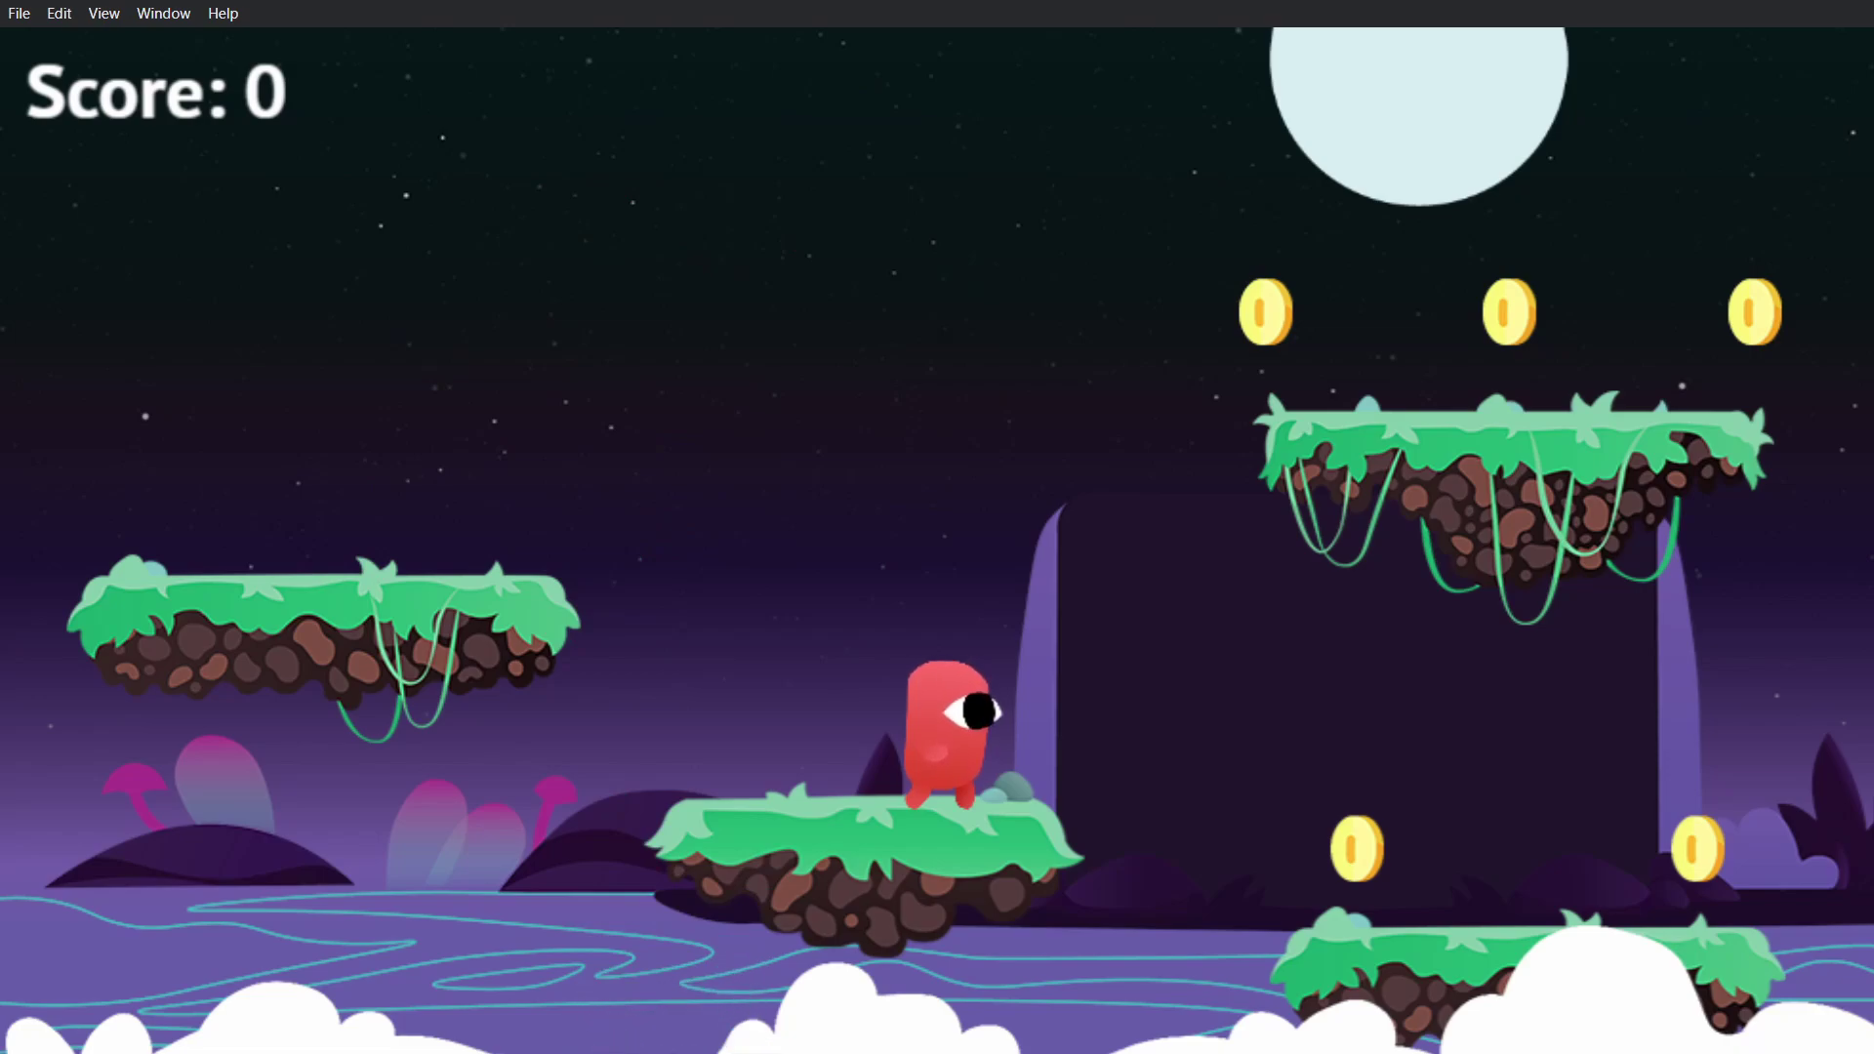
# Play-test touching the fly from below while the player stands on the lower middle platform.
pyautogui.press('Right')
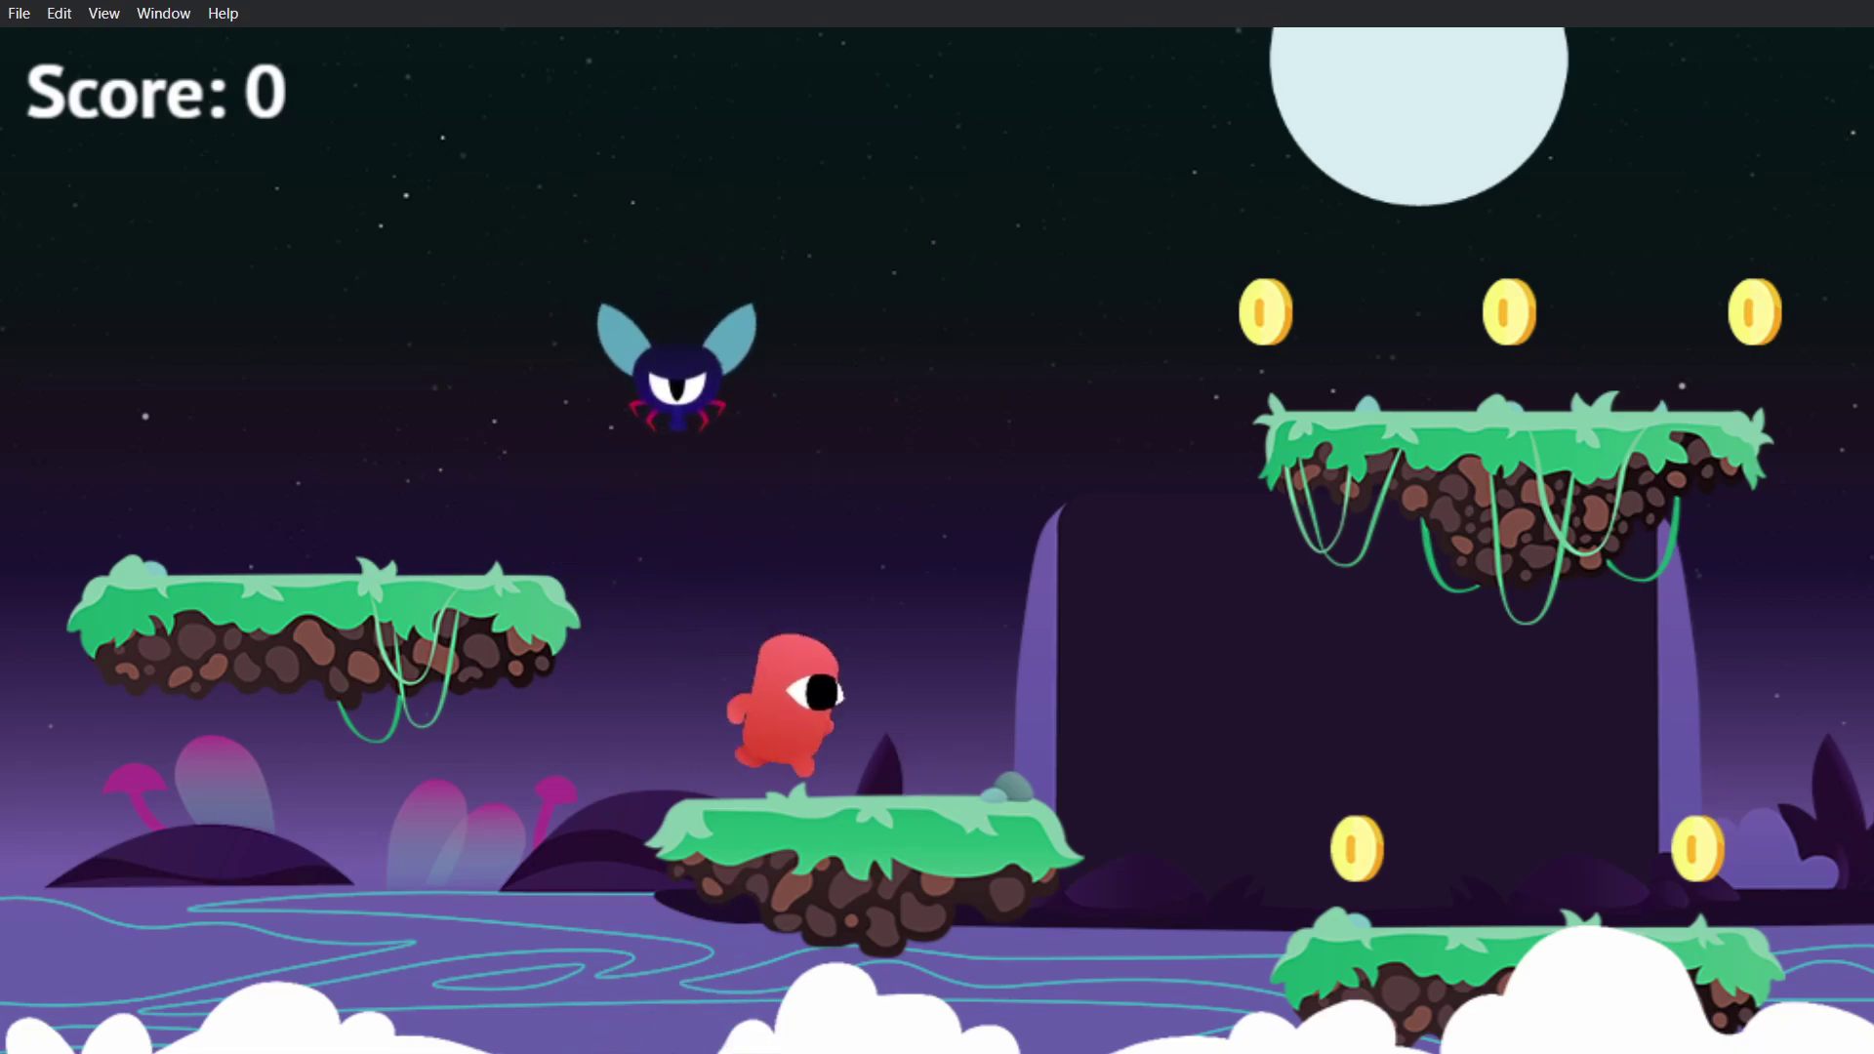
pyautogui.press('Left')
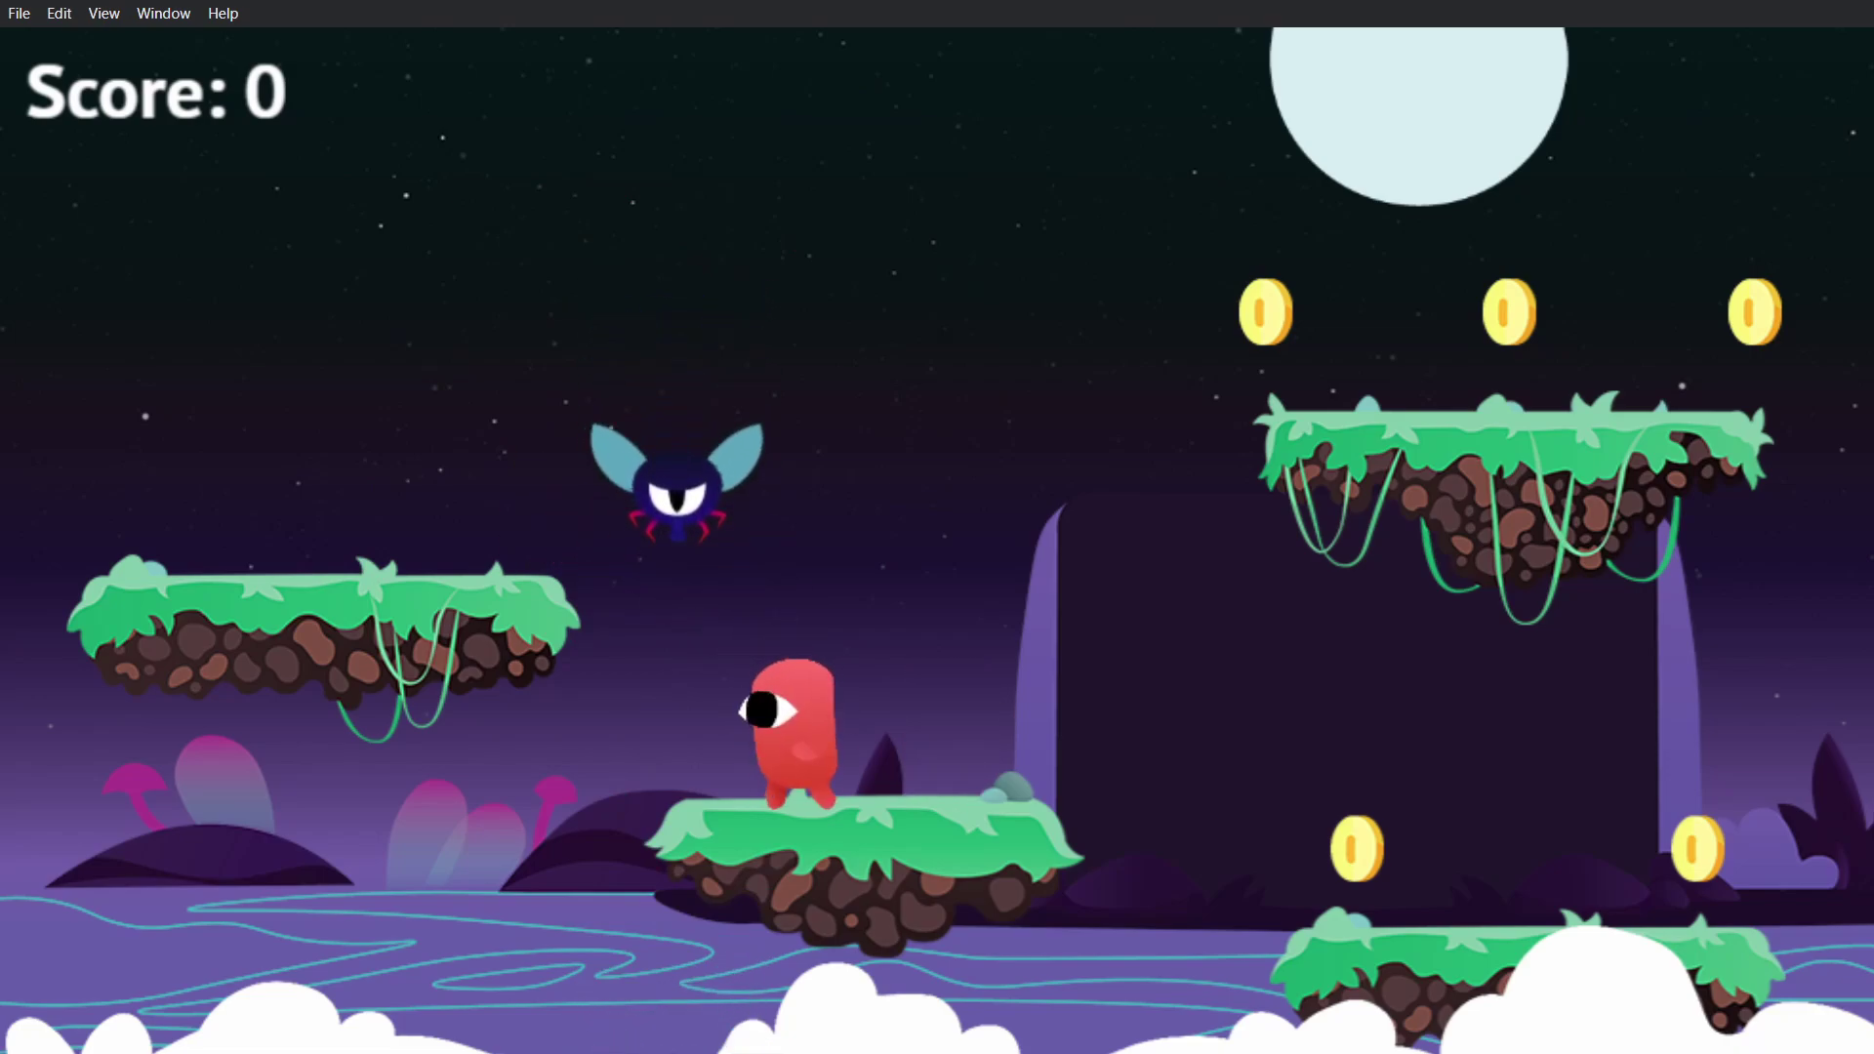
pyautogui.press('Left')
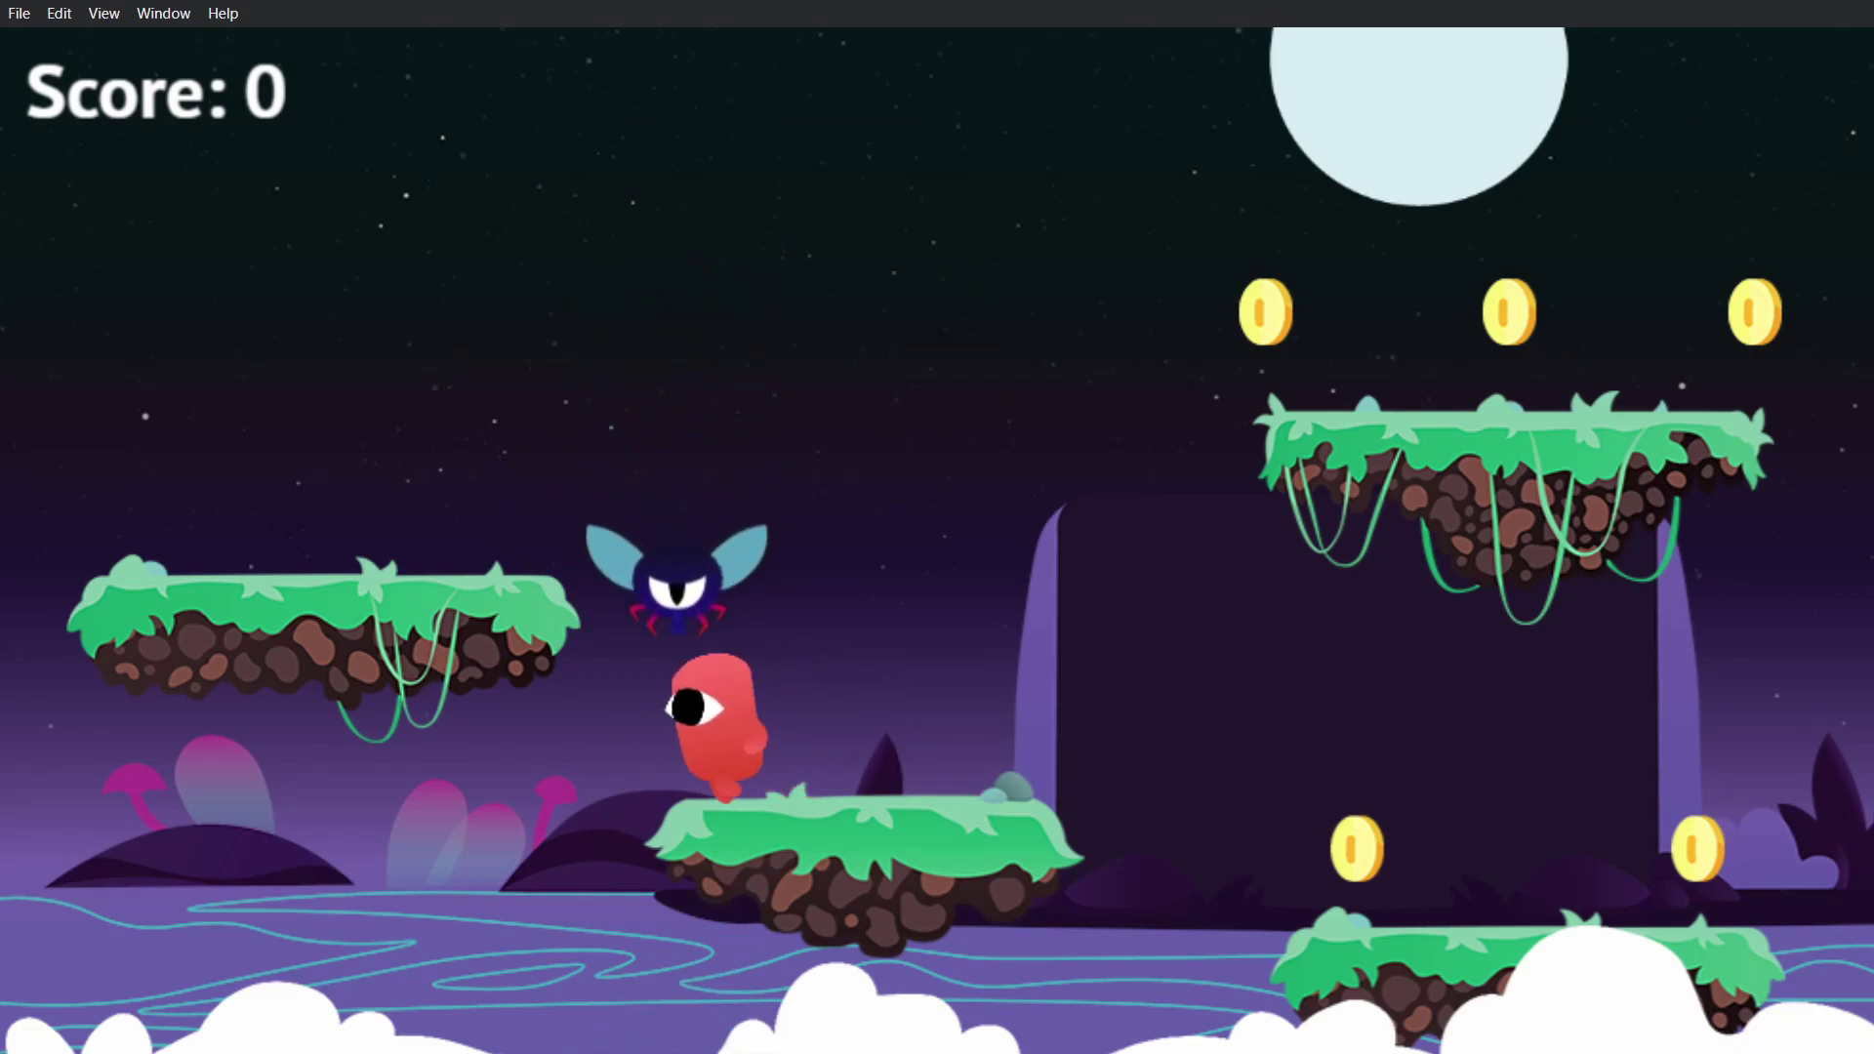
pyautogui.press('Up')
pyautogui.press('Left')
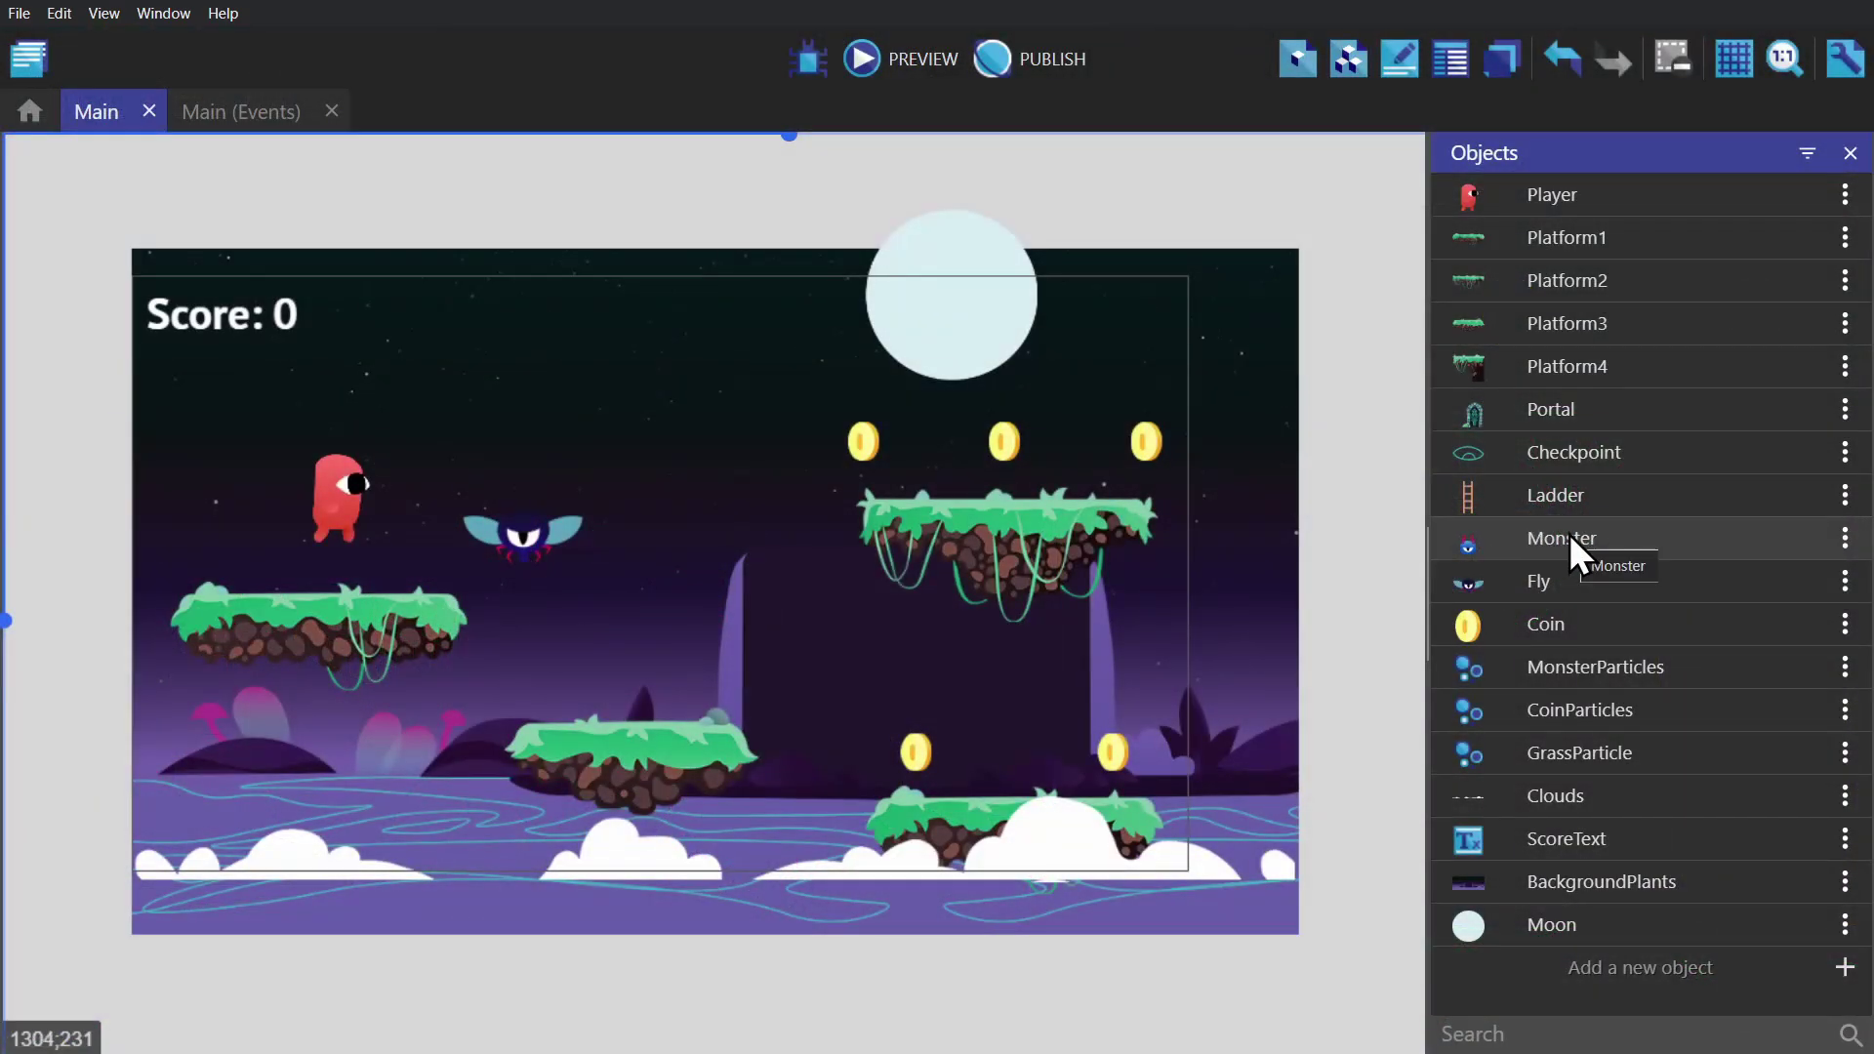
# Check the Monster object's NoFire and Fire animations, and place a Monster between the two coins on the lowest platform.
pyautogui.click(1569, 535)
pyautogui.doubleClick(1572, 537)
pyautogui.moveTo(887, 649); pyautogui.dragTo(787, 661)
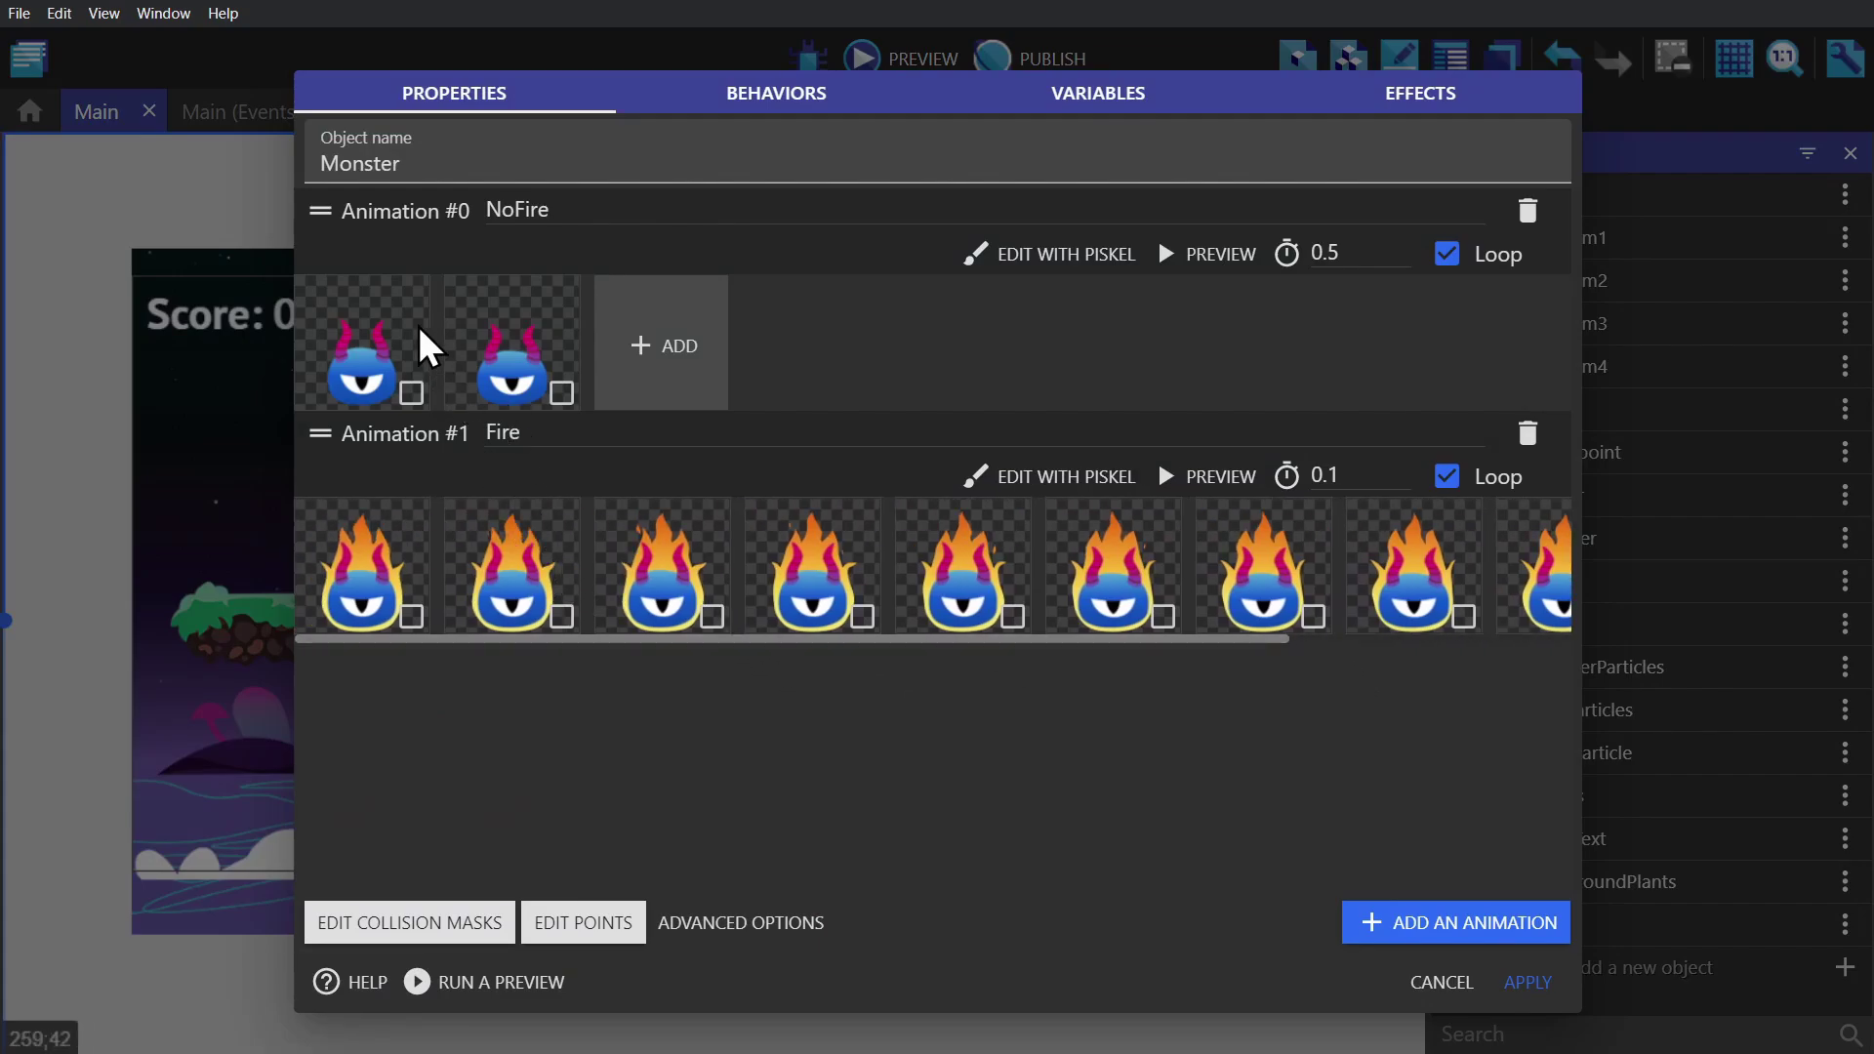
pyautogui.click(1547, 983)
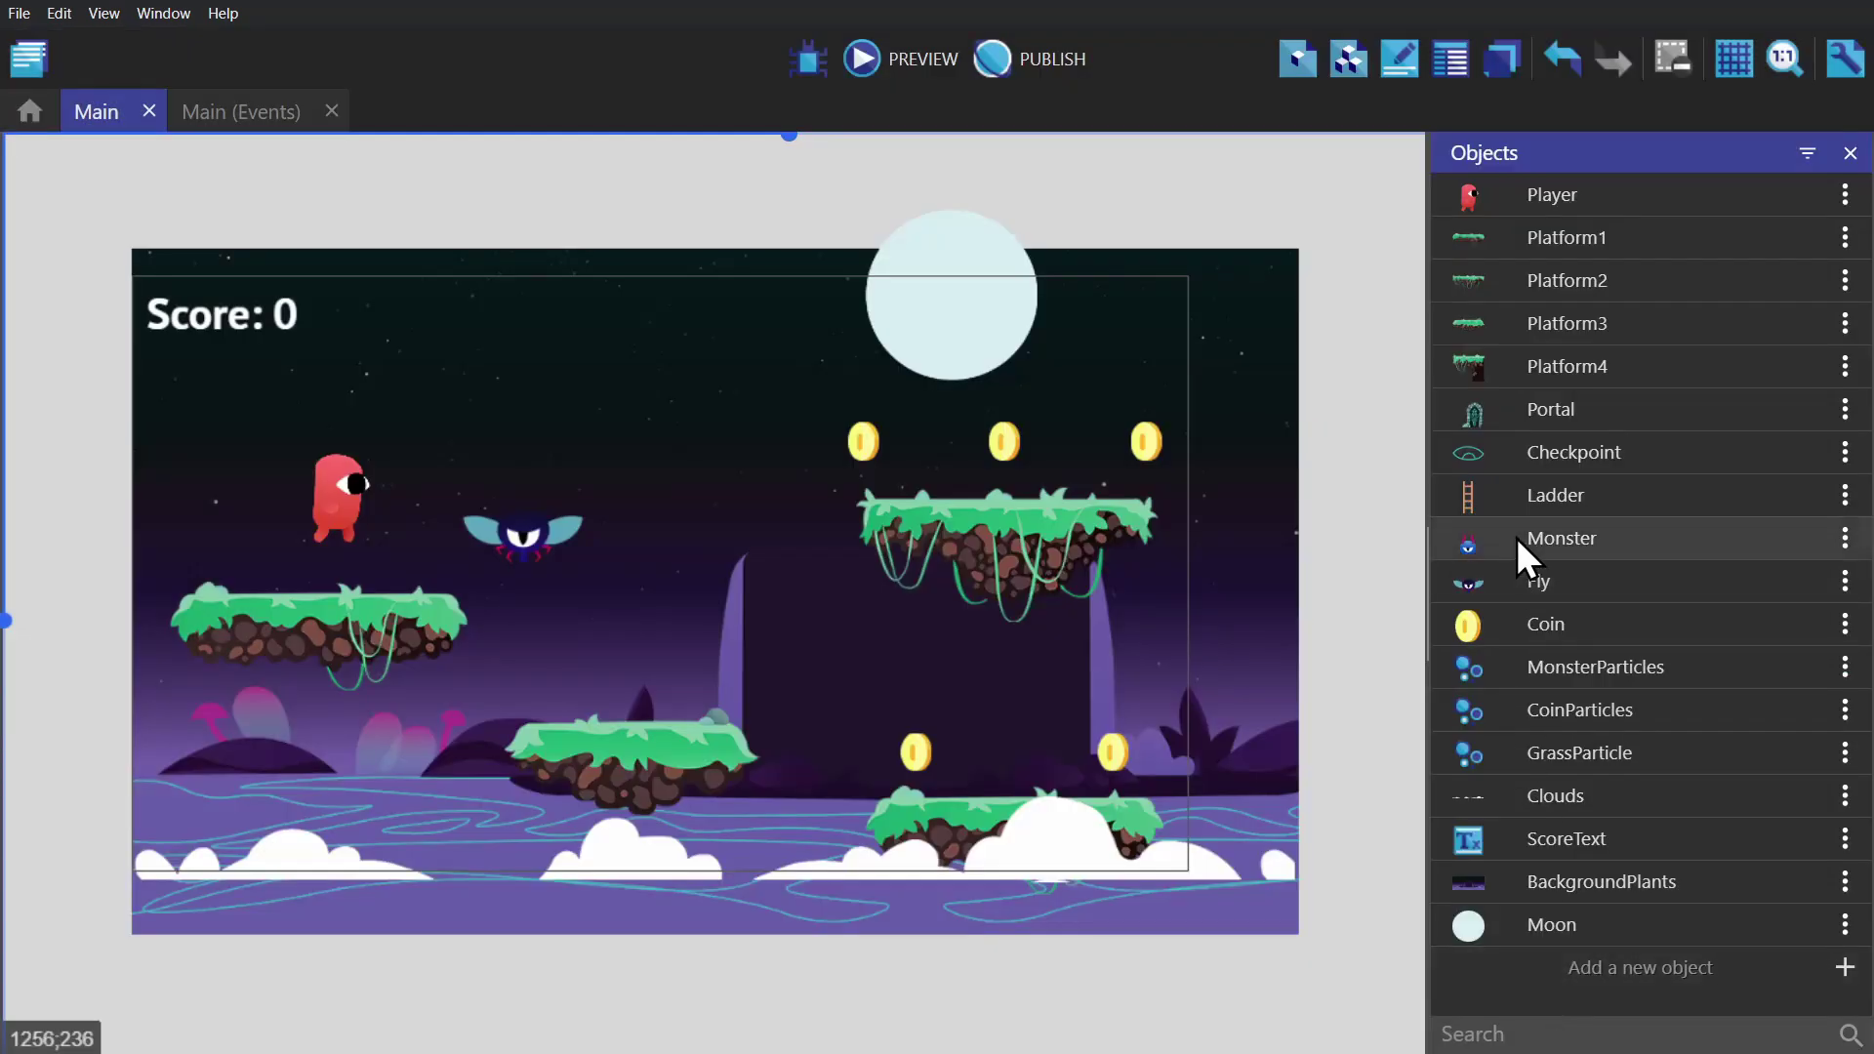
pyautogui.moveTo(1520, 537); pyautogui.dragTo(970, 683)
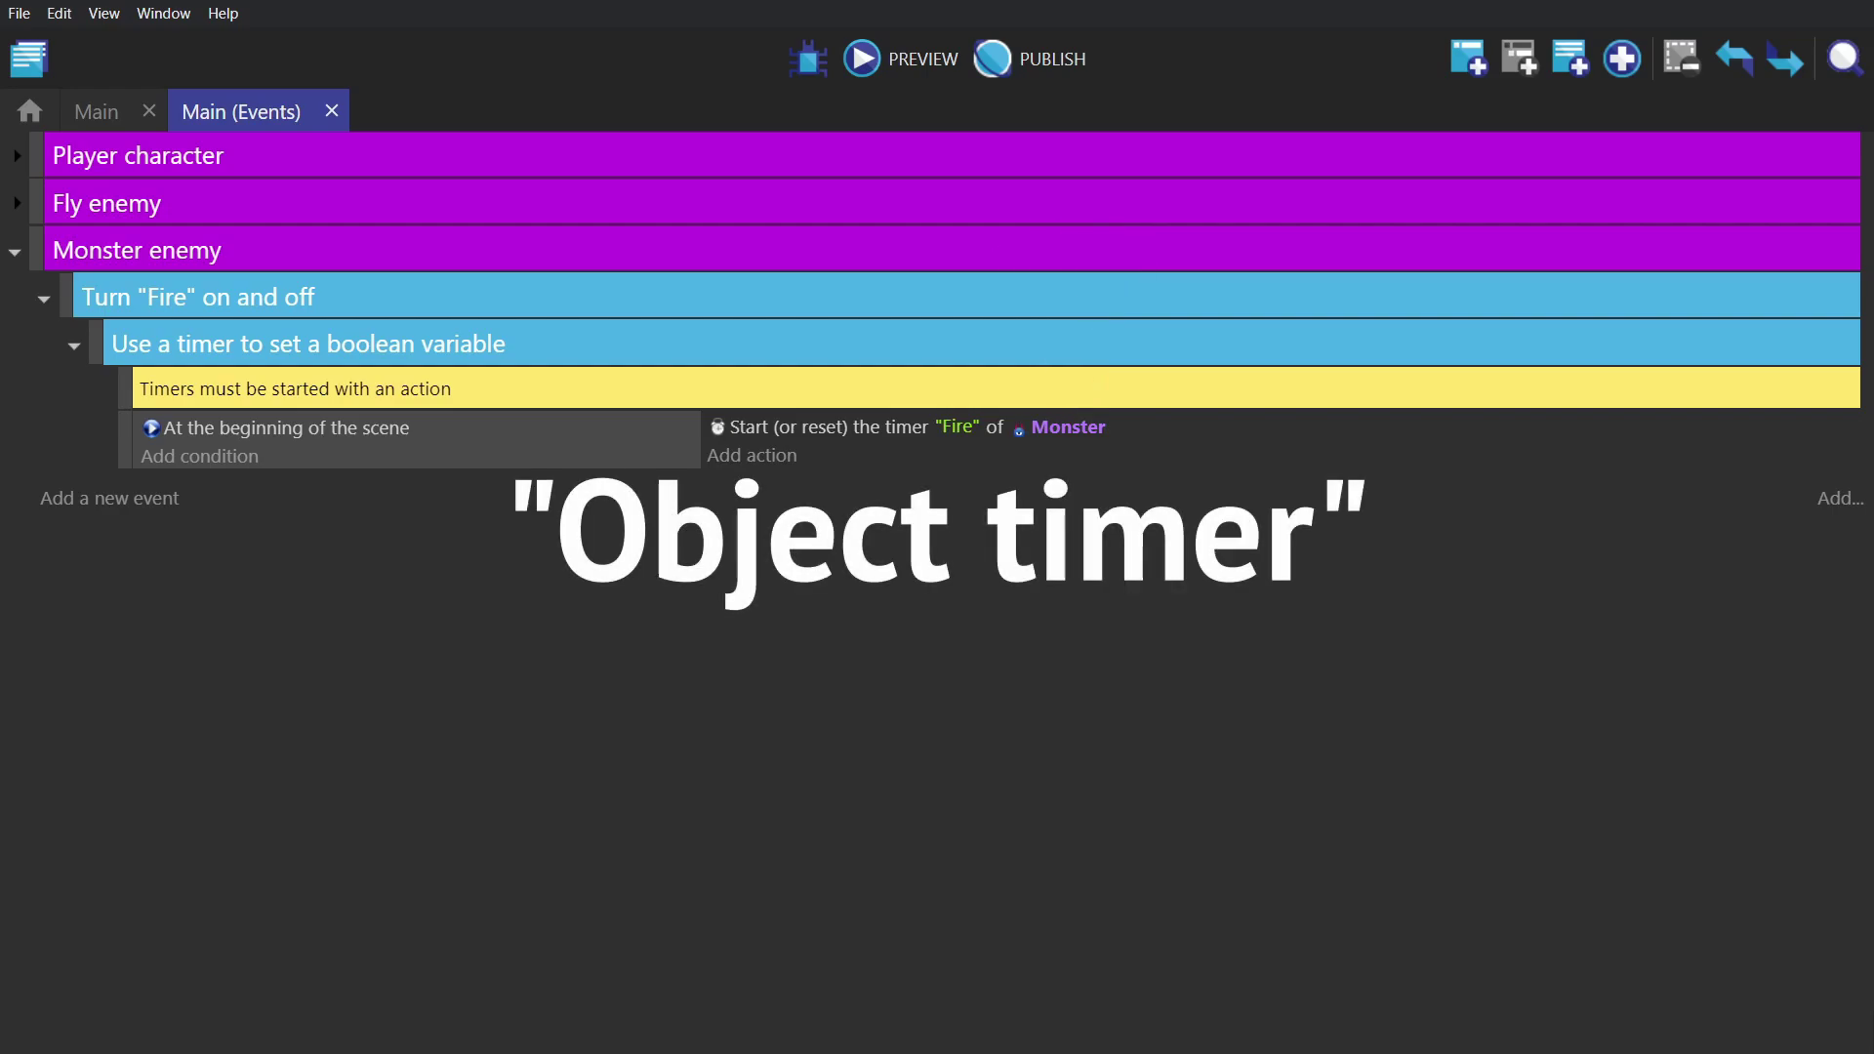
# Under "Player collides with Monster", create an event with conditions Player is in collision with Monster and Trigger once, plus an empty sub-event.
pyautogui.hotkey('shift', 'a')
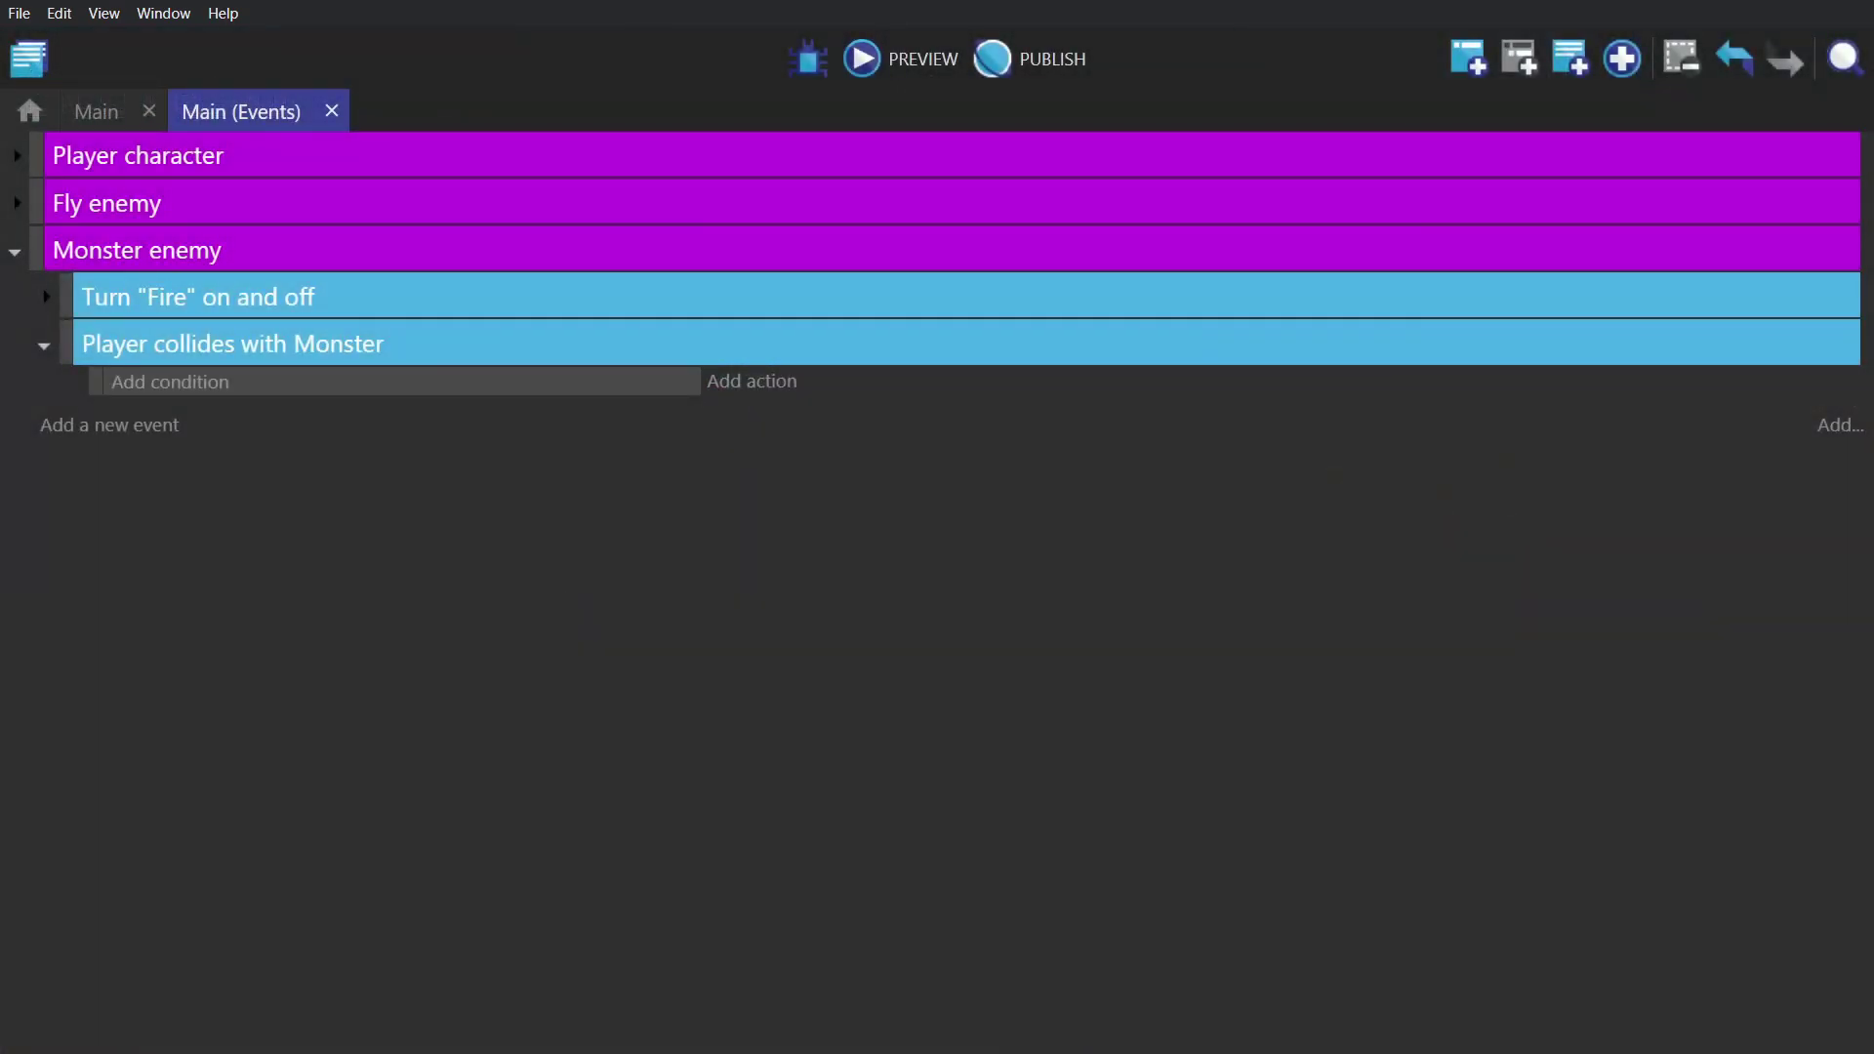
pyautogui.hotkey('ctrl', 'z')
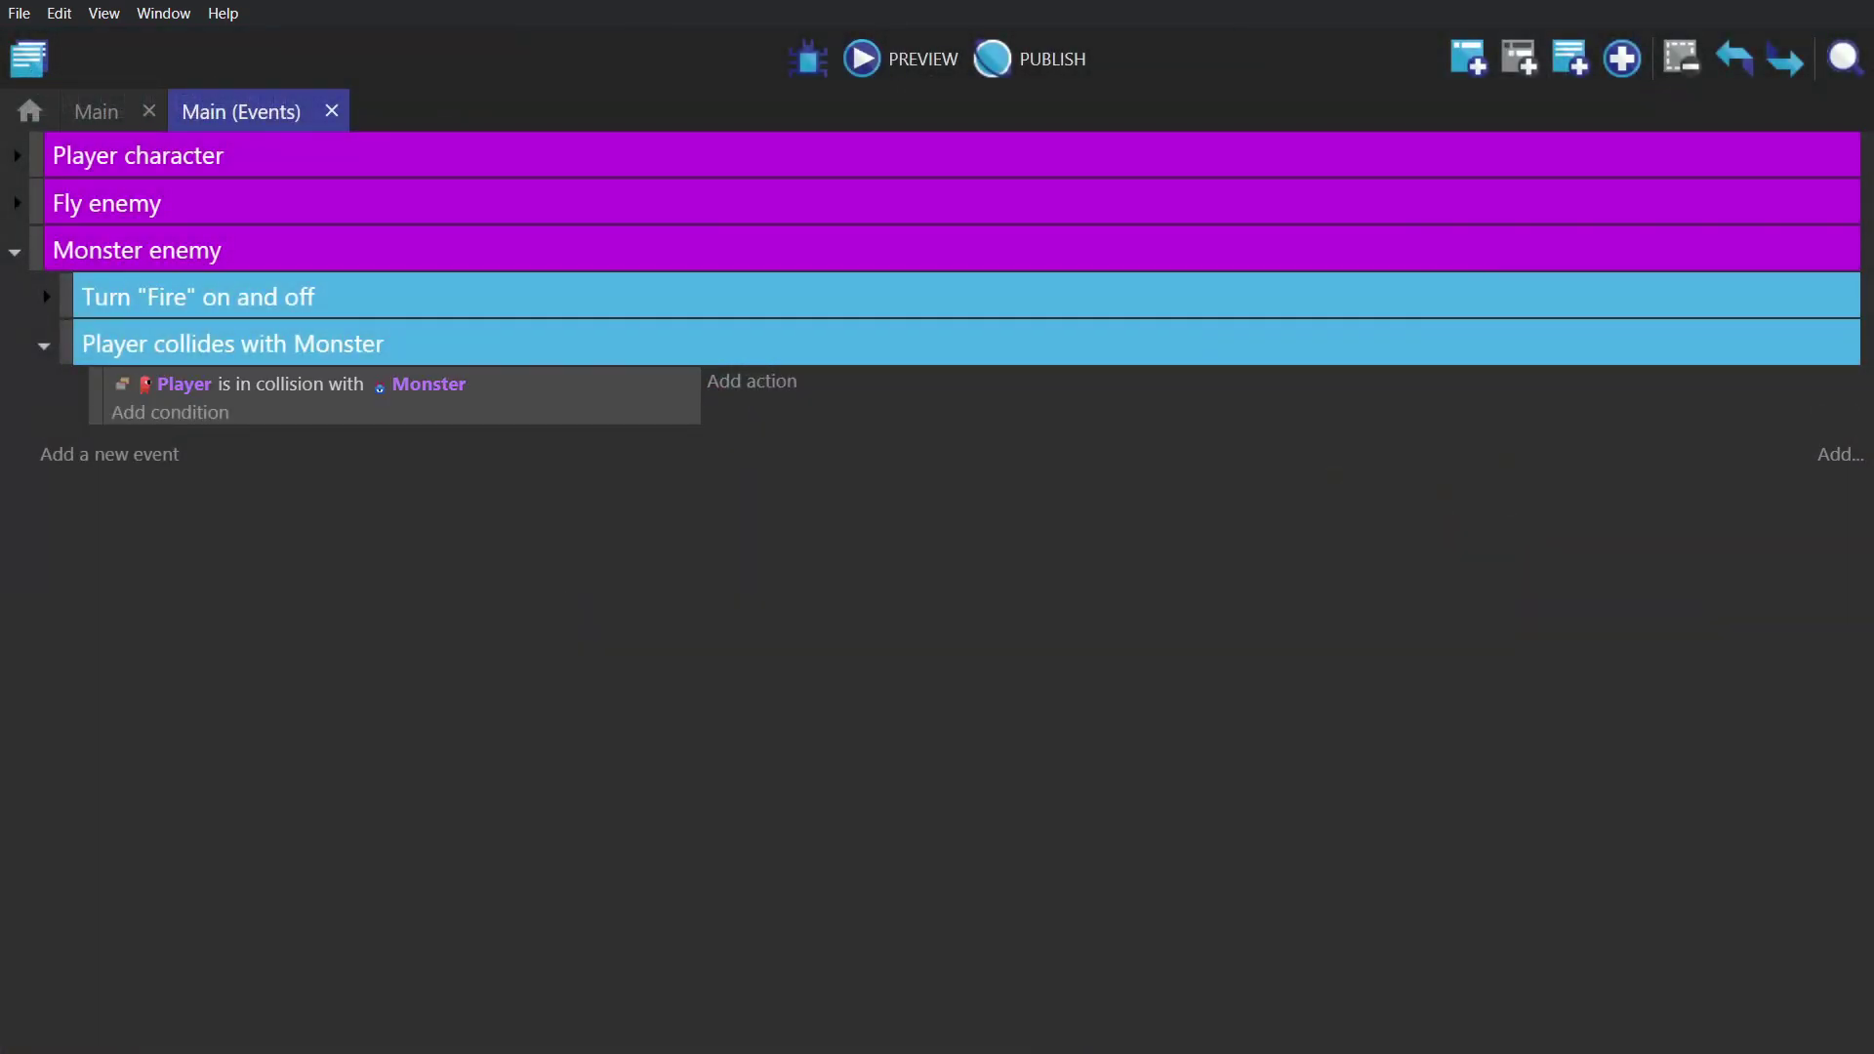
pyautogui.hotkey('ctrl', 'z')
pyautogui.hotkey('ctrl', 'y')
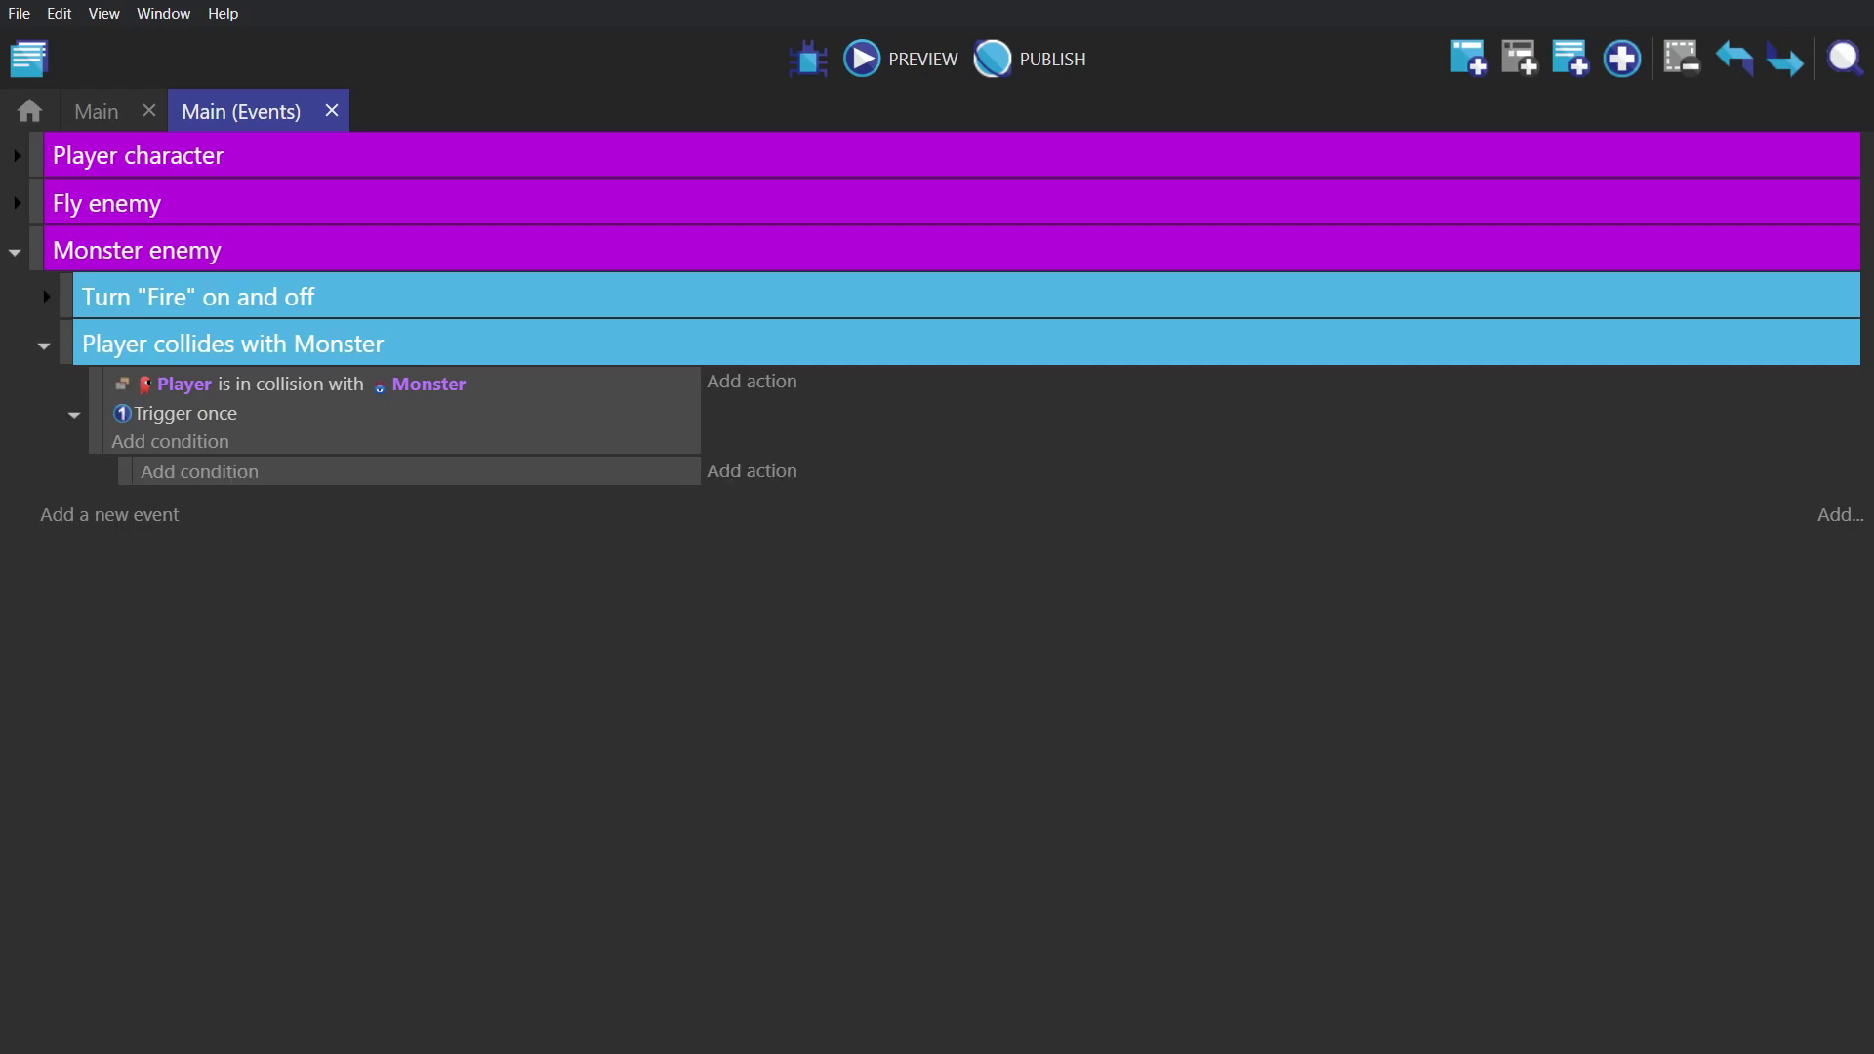
# Require Monster's animation "NoFire" in the sub-event, and nest the comment "If player falls on enemy then enemy is defeated" and a Player is falling condition.
pyautogui.hotkey('ctrl', 'y')
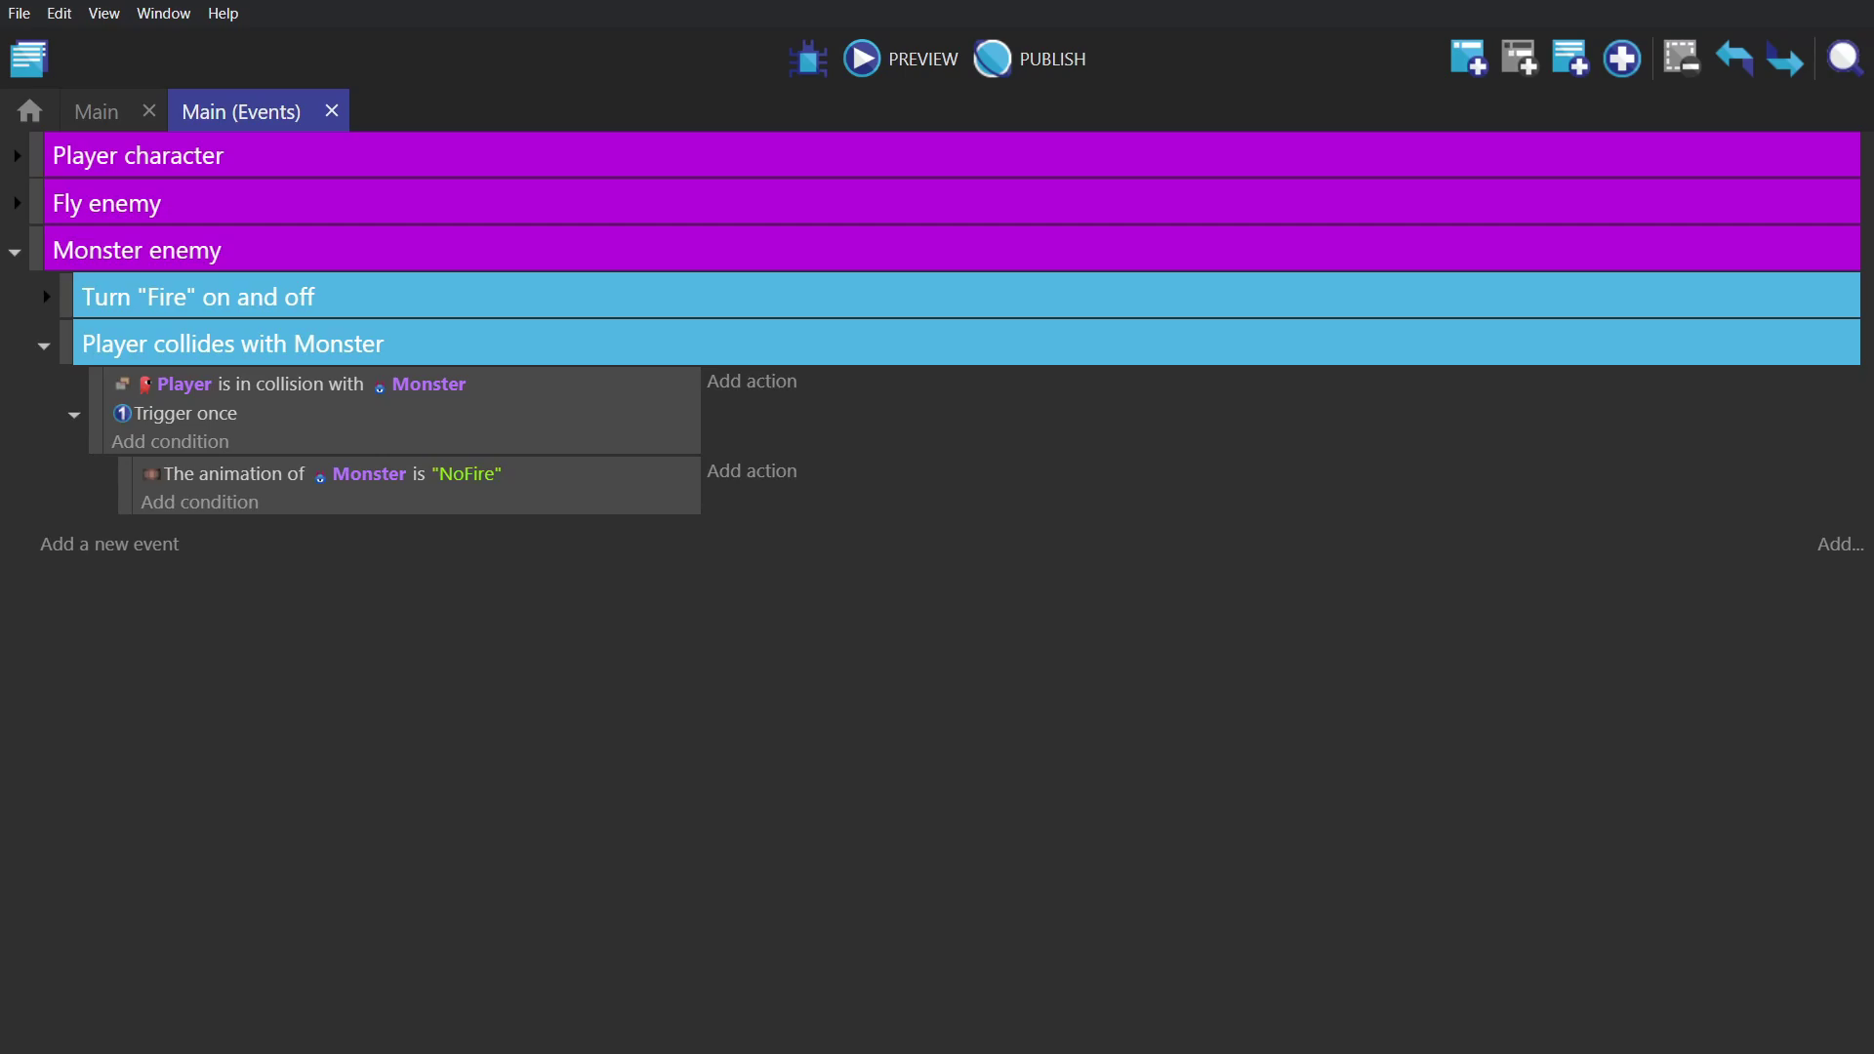
pyautogui.hotkey('ctrl', 'y')
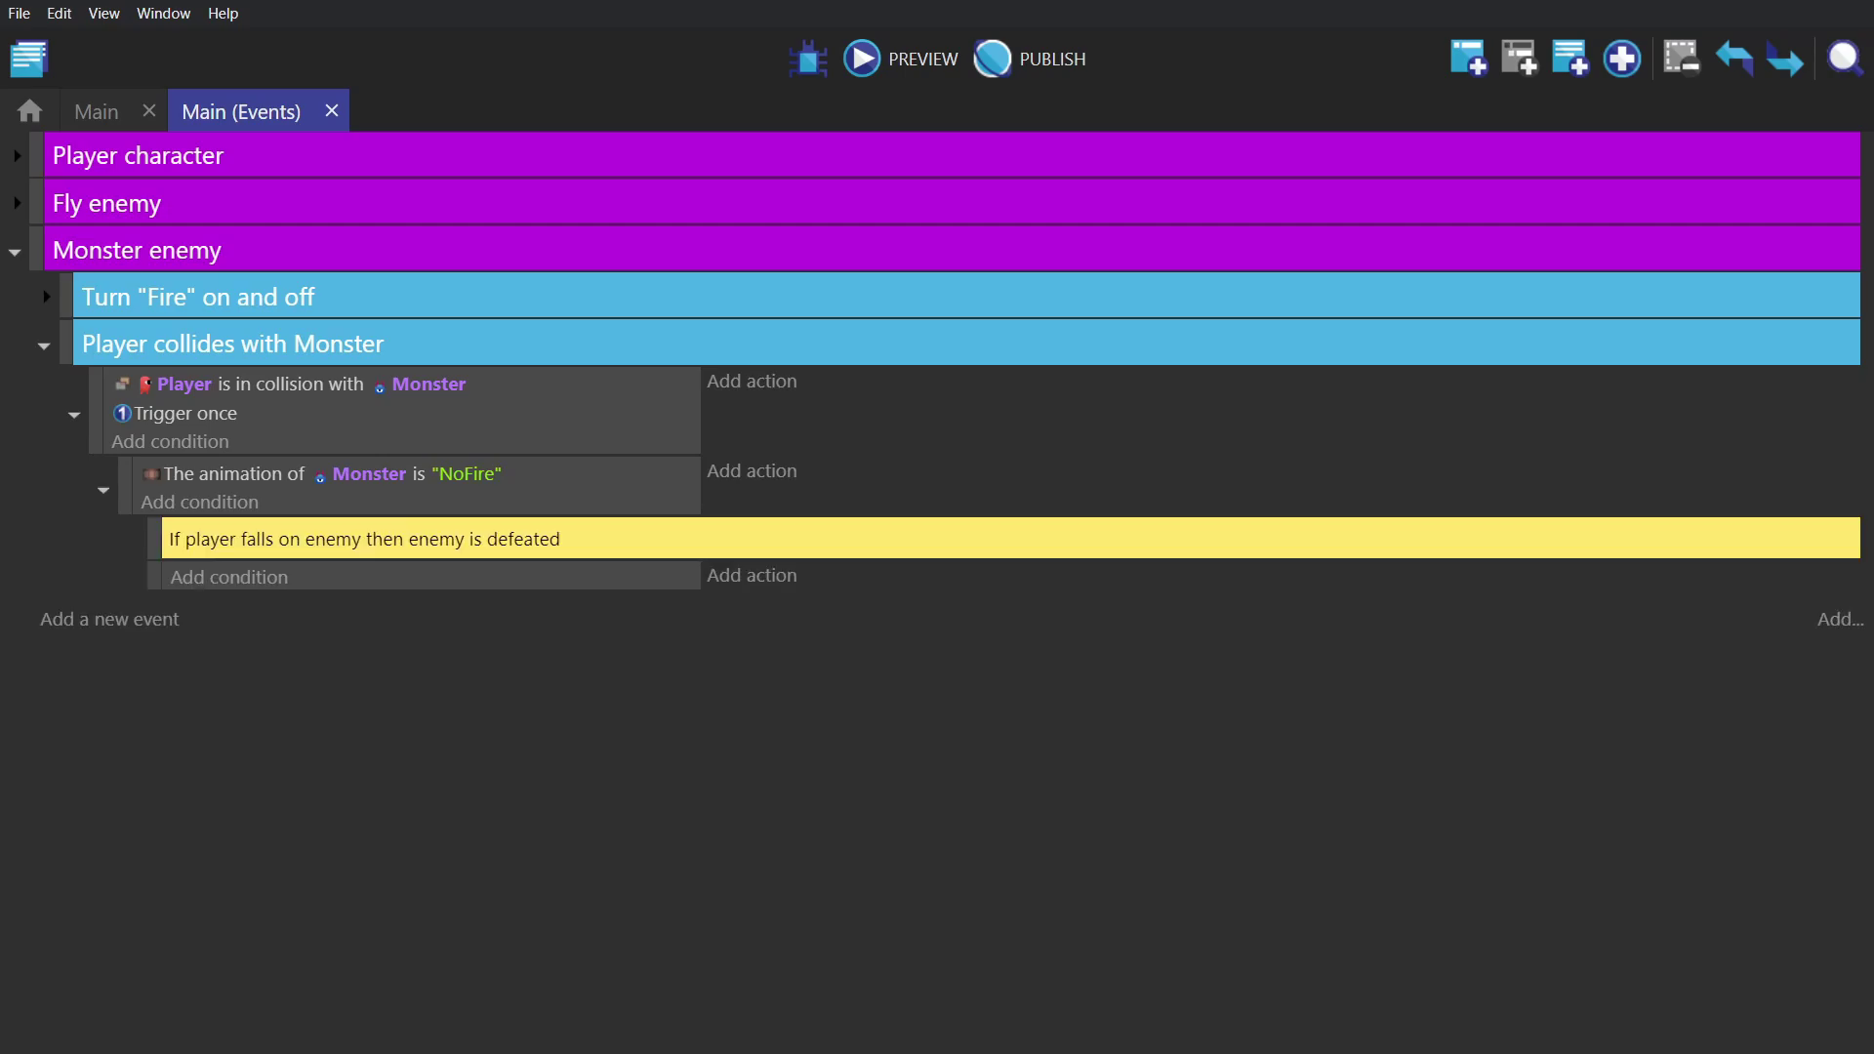
pyautogui.hotkey('ctrl', 'y')
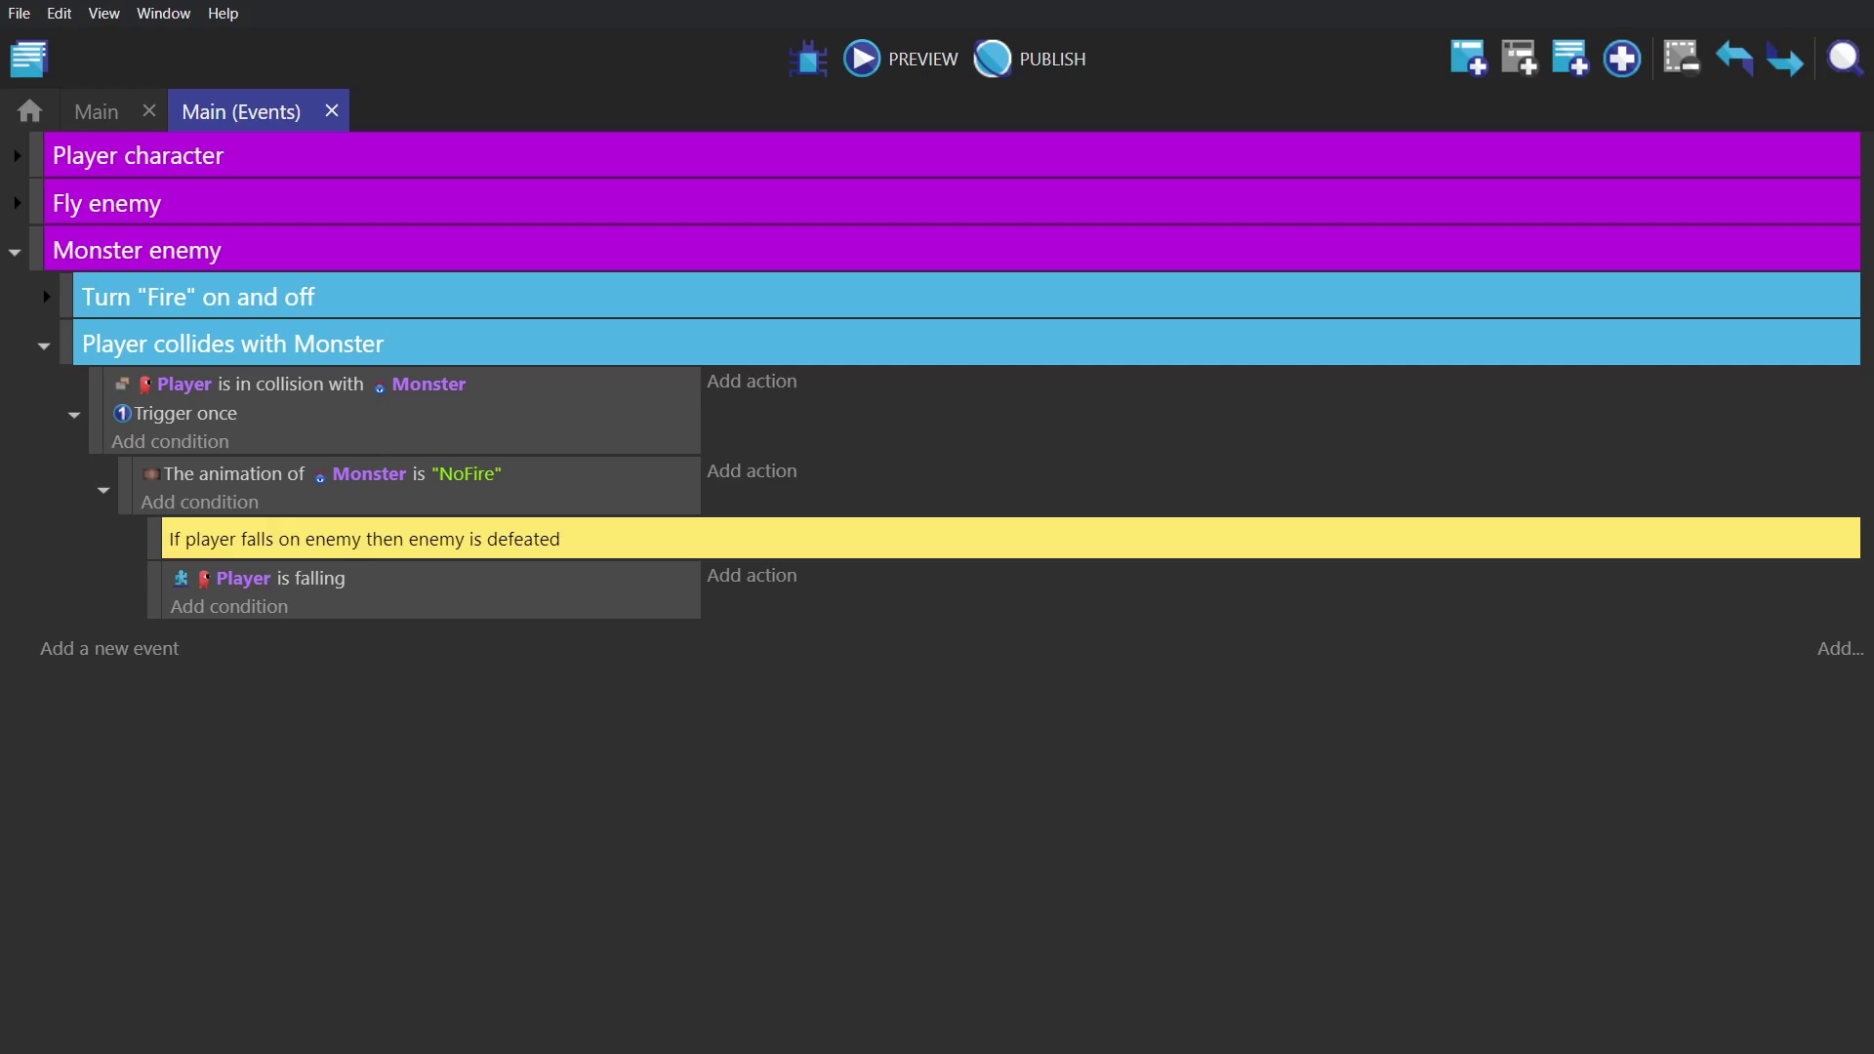
# Add actions to the falling event: allow Player to jump again, simulate its Jump key, add 50 to Score, delete Monster, play jump.mp3 without looping.
pyautogui.hotkey('ctrl', 'y')
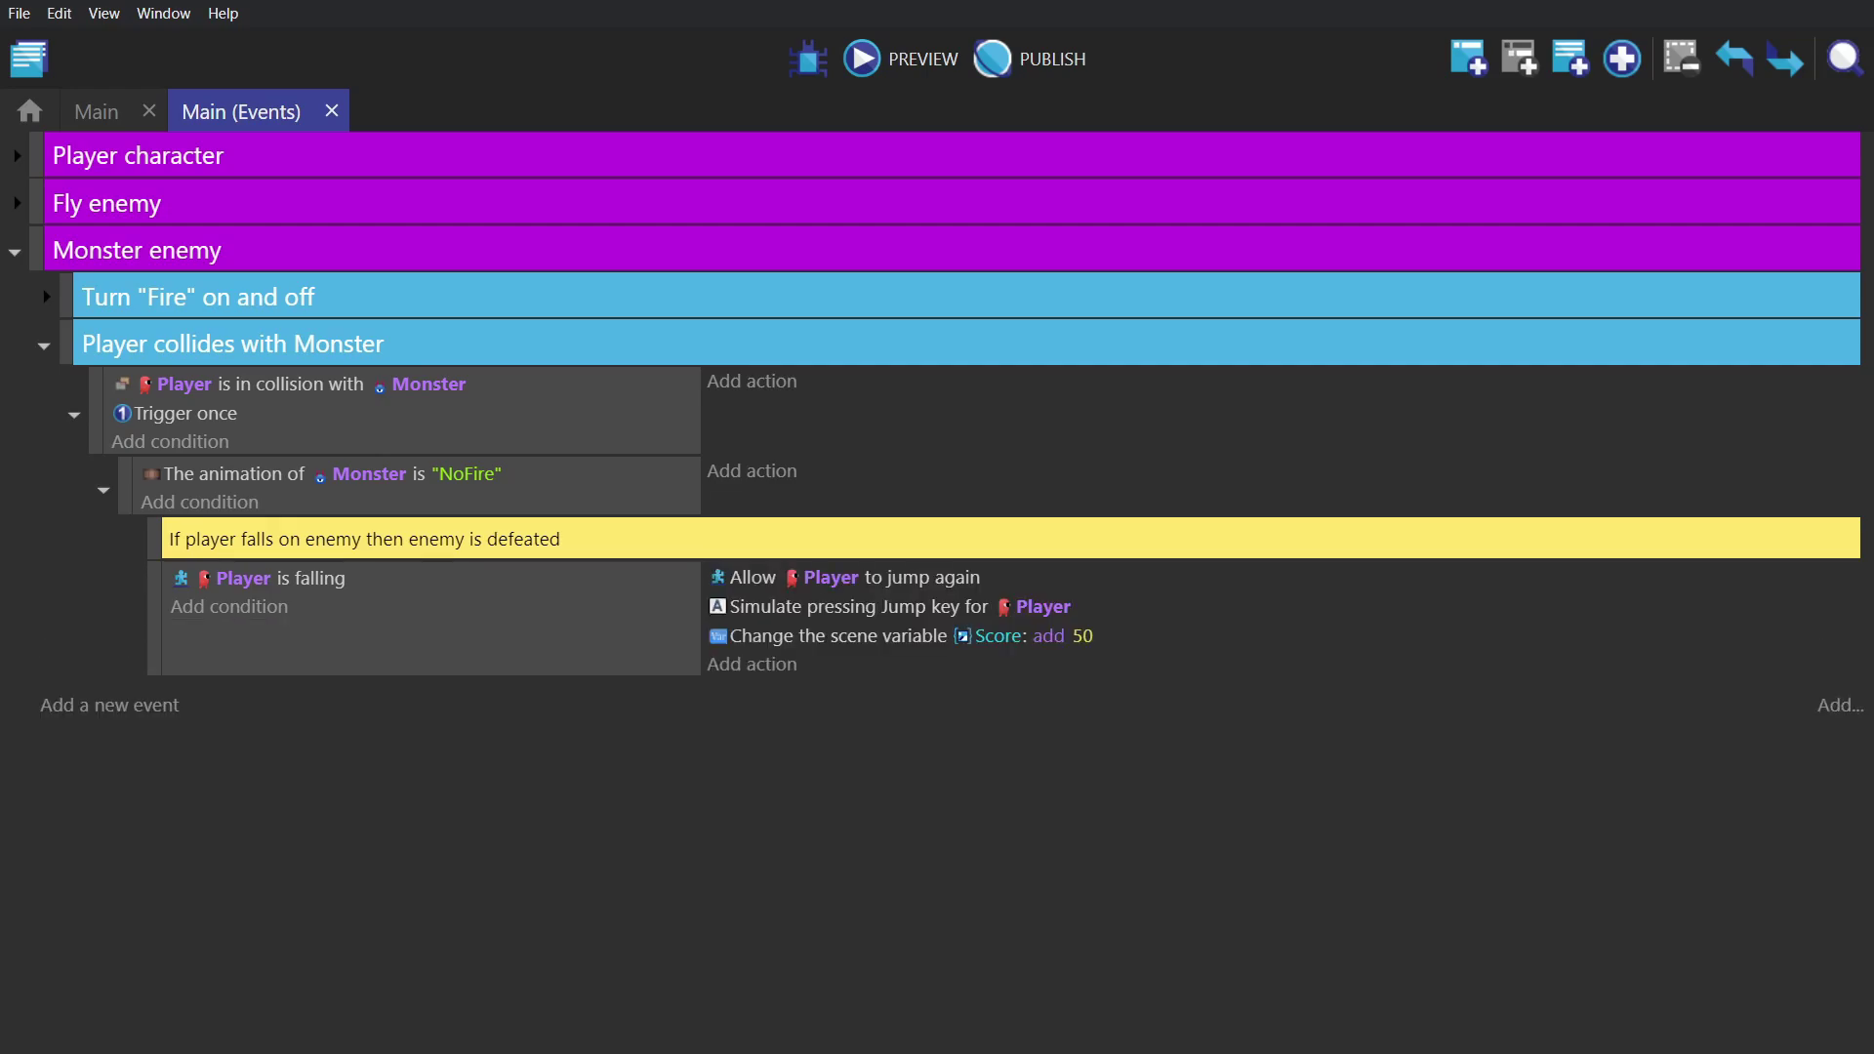
pyautogui.hotkey('ctrl', 'y')
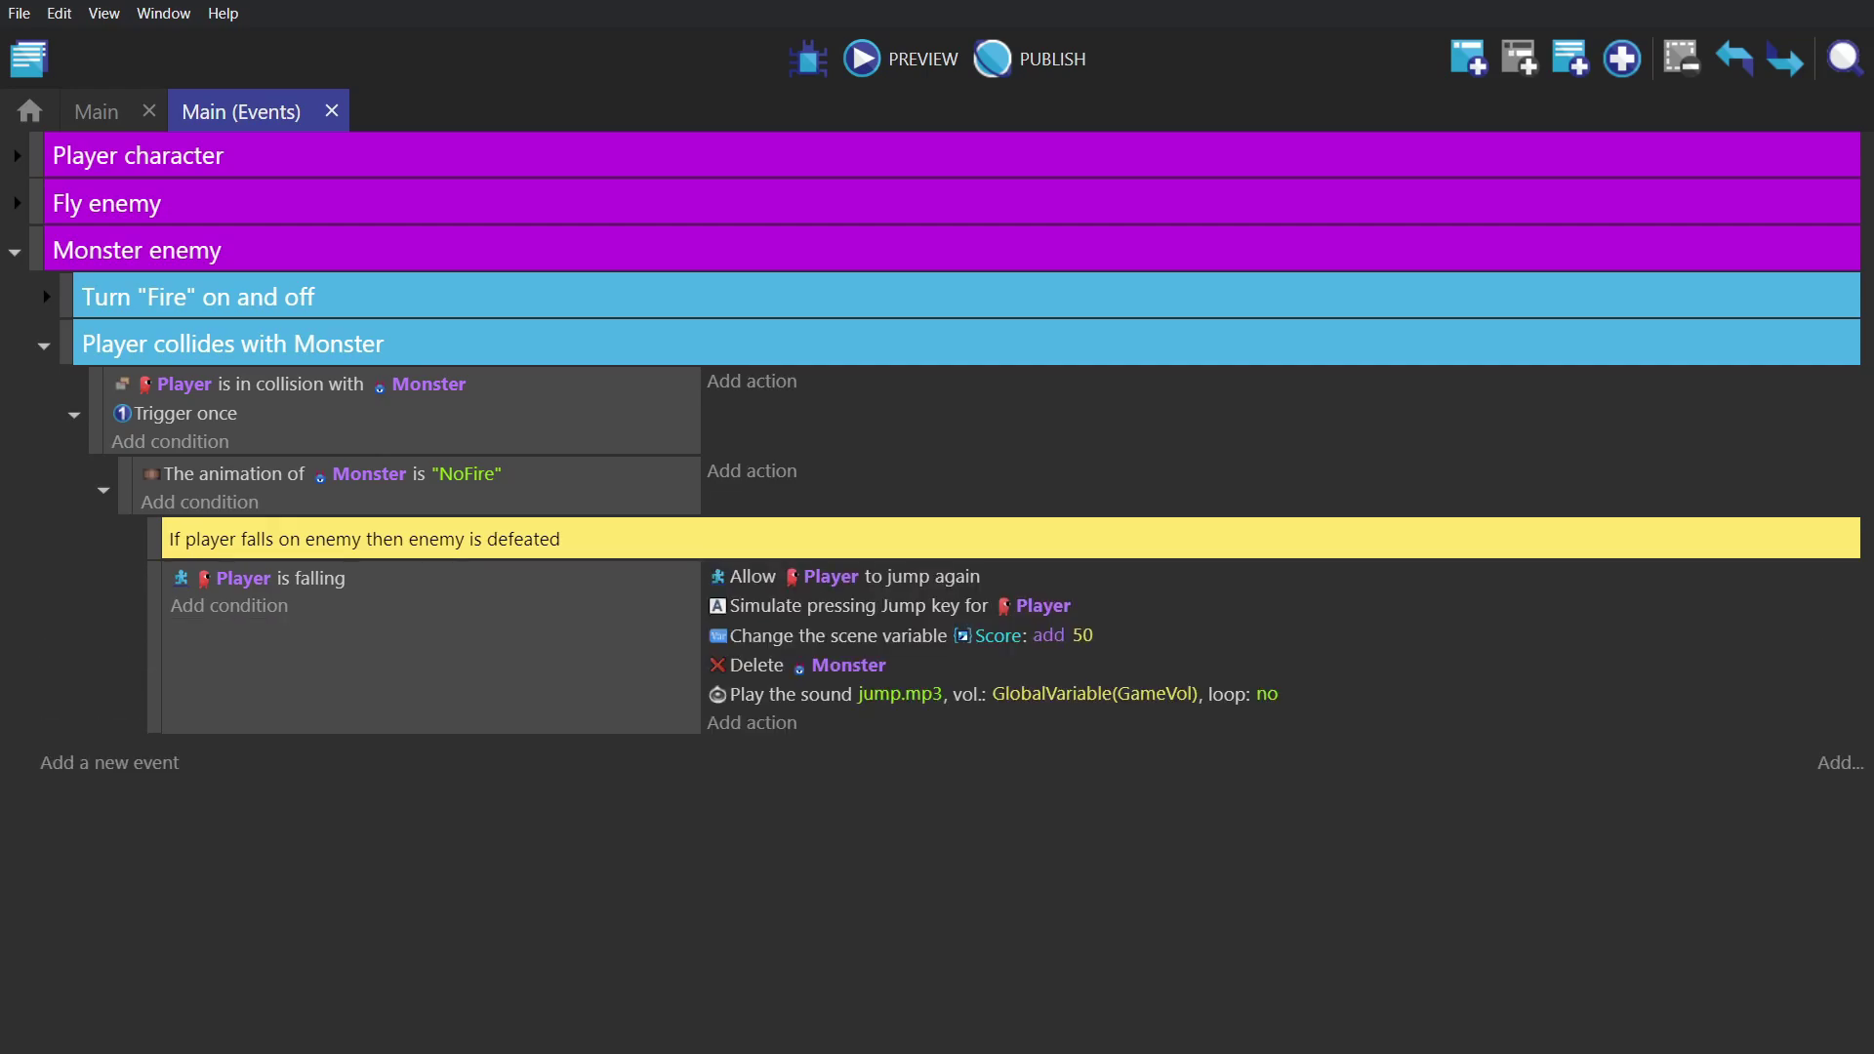
pyautogui.hotkey('ctrl', 'y')
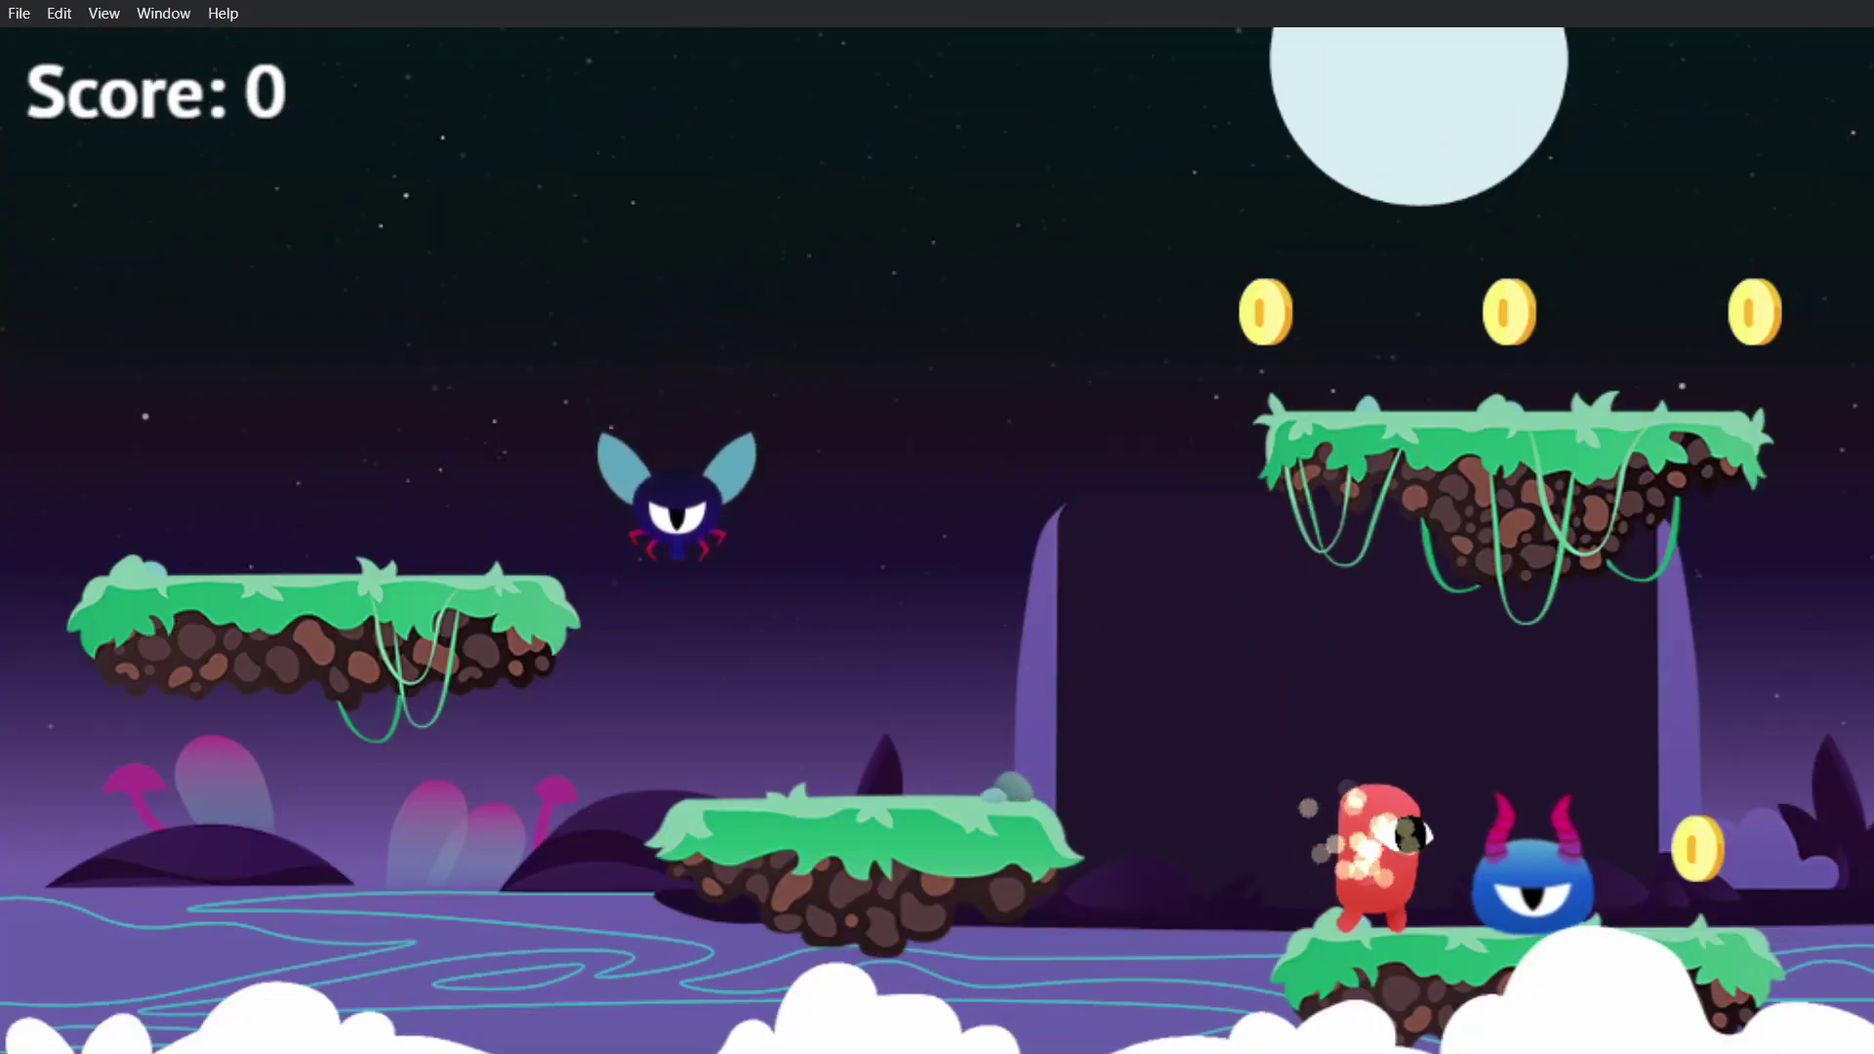
# Play-test the monster by guiding the player past the fly onto the lowest platform and jumping at the monster.
pyautogui.press('Right')
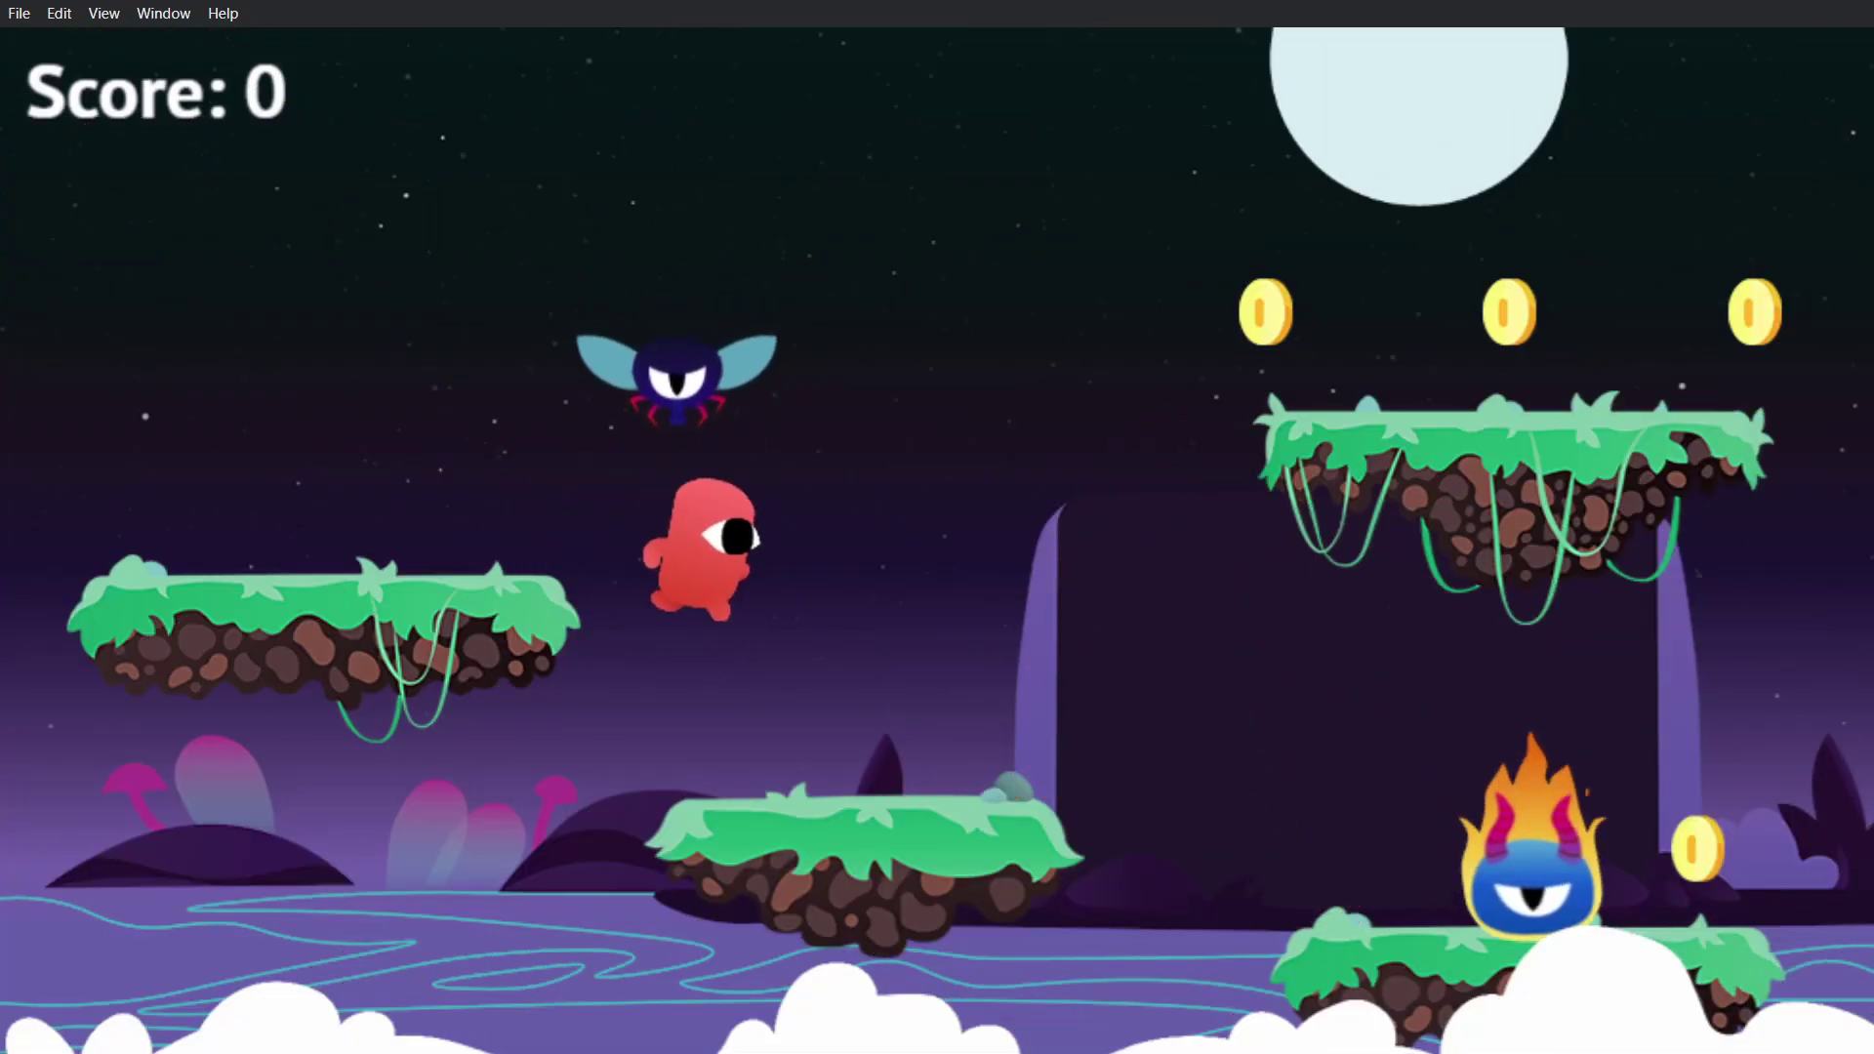
pyautogui.press('space')
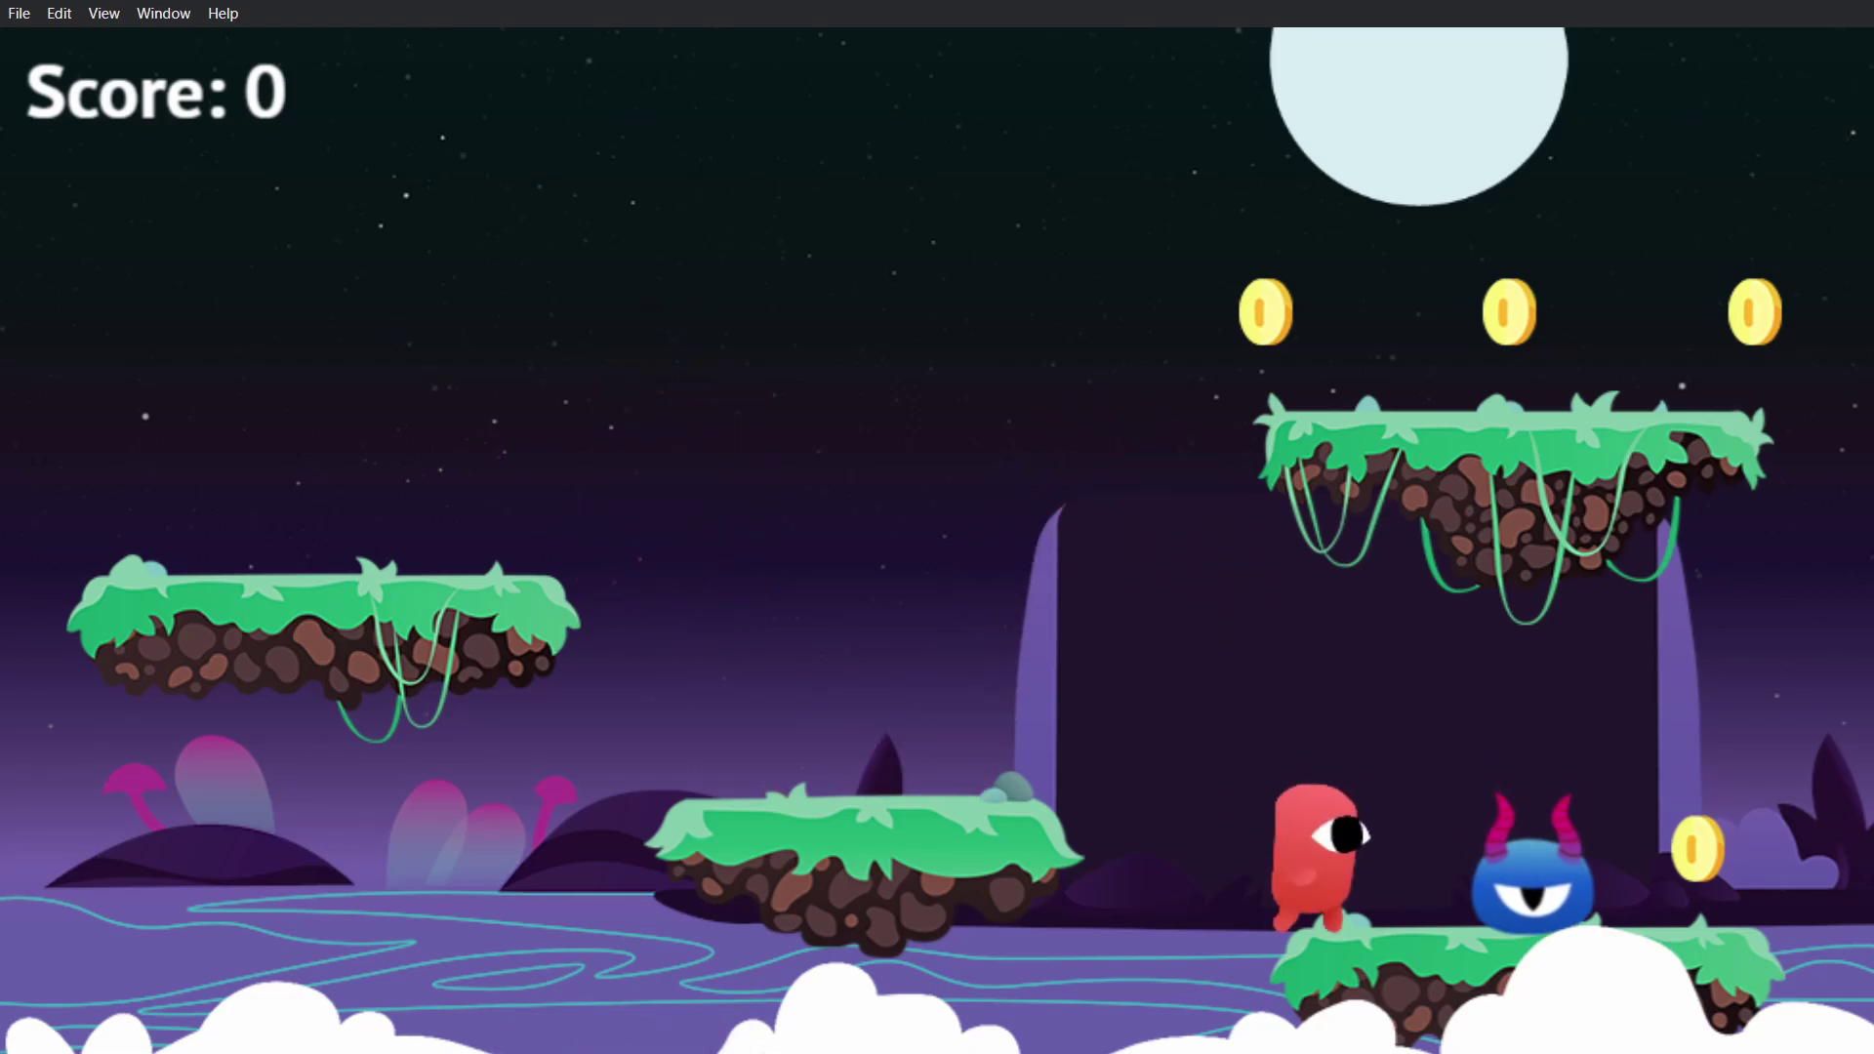
pyautogui.press('Right')
pyautogui.press('space')
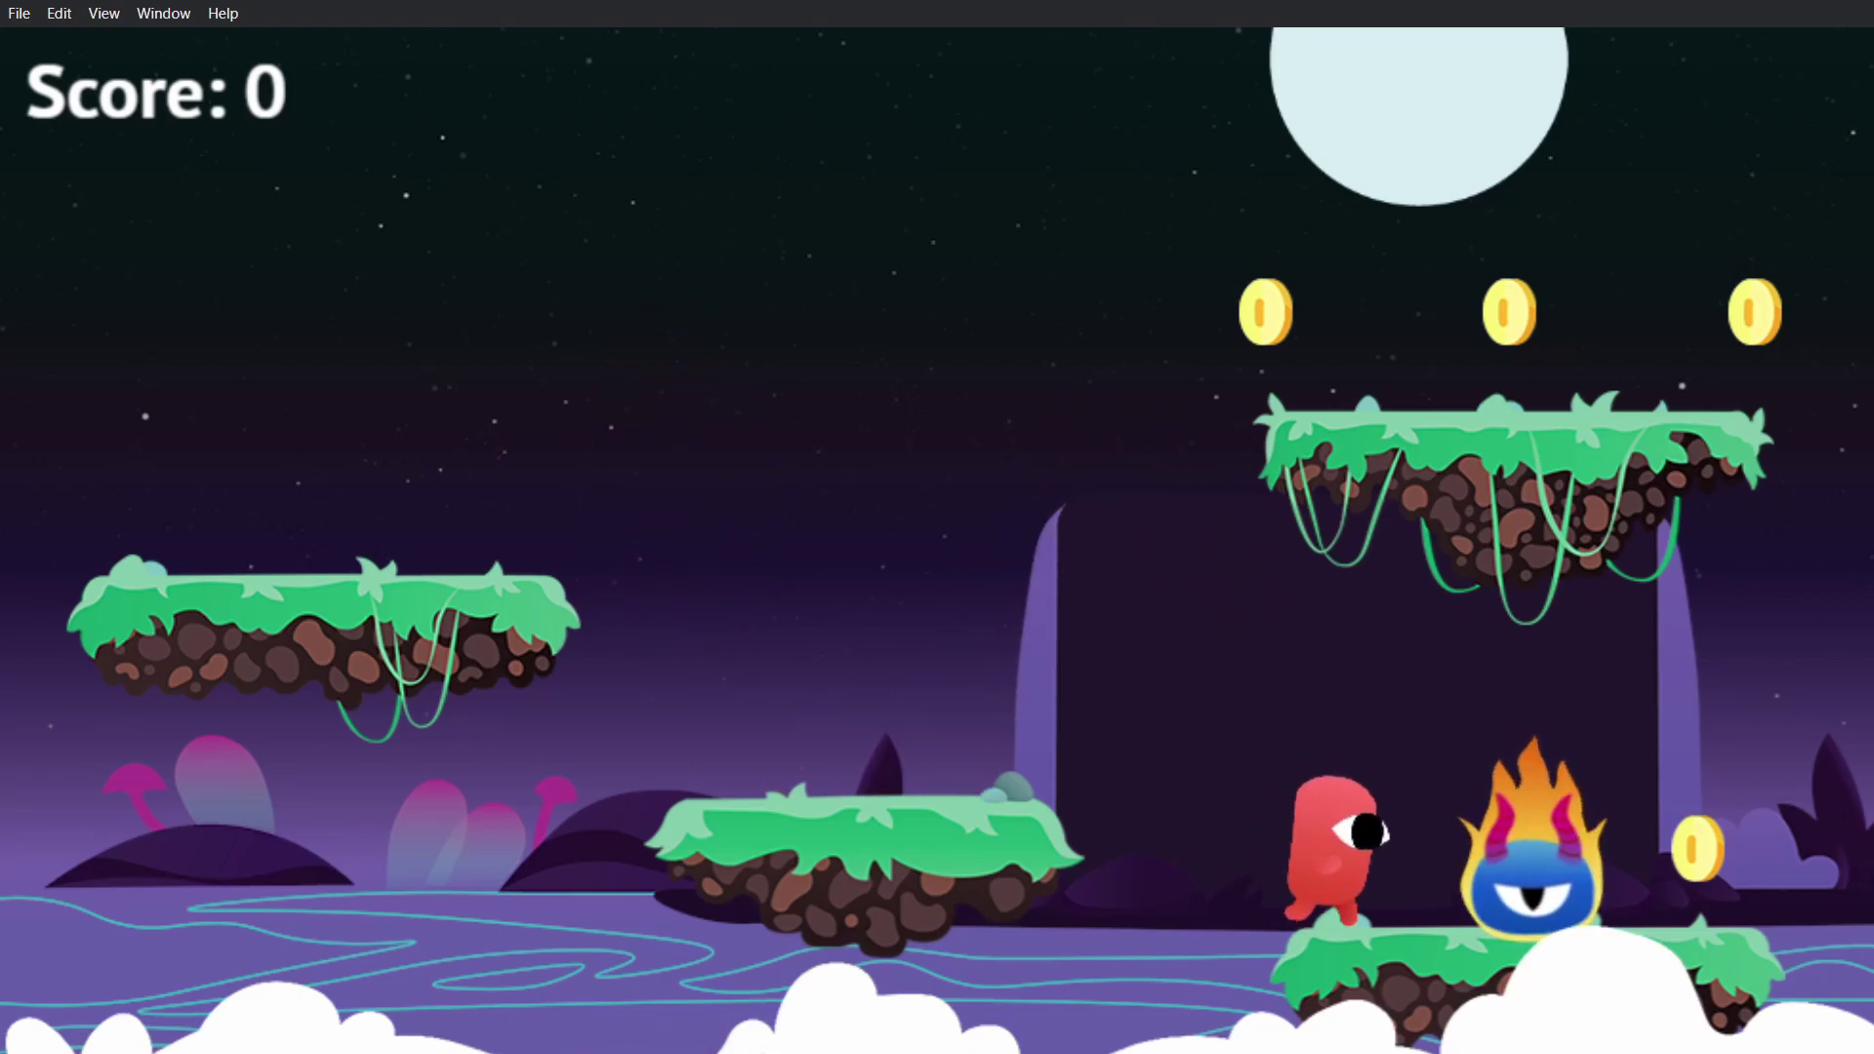
pyautogui.press('Up')
pyautogui.press('Left')
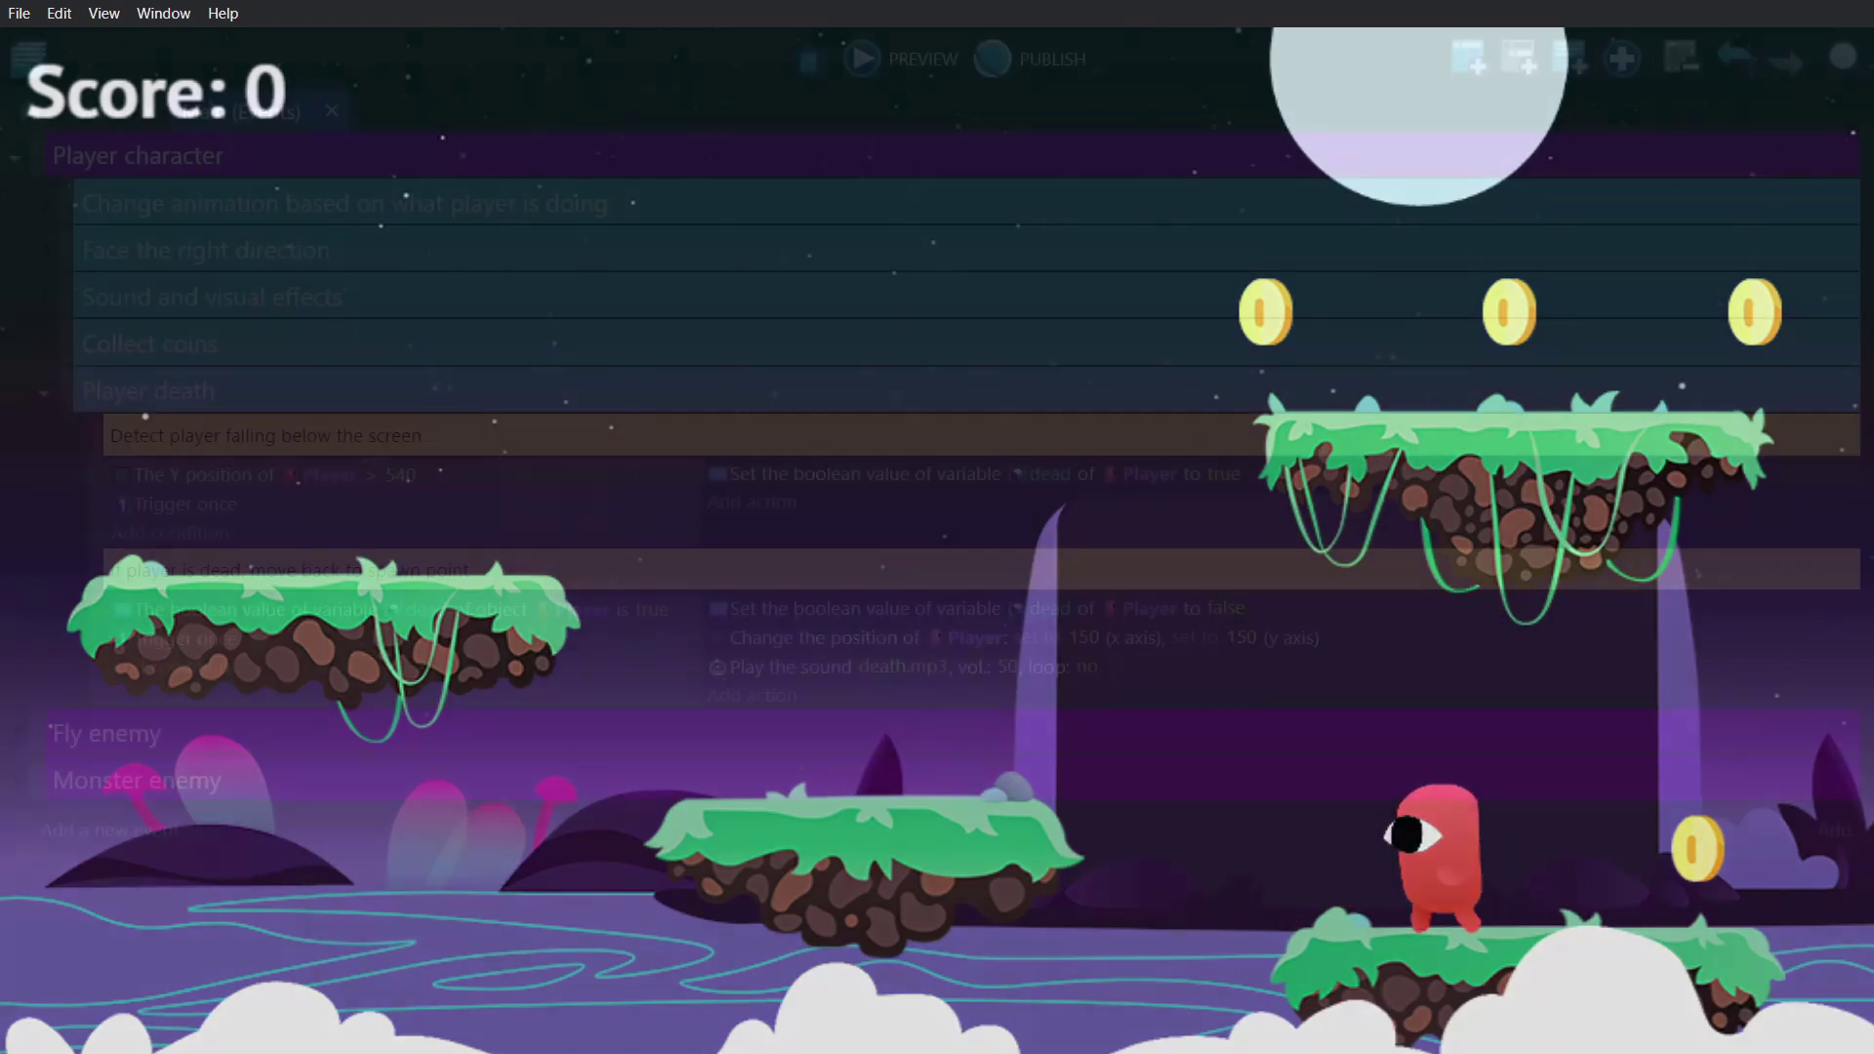